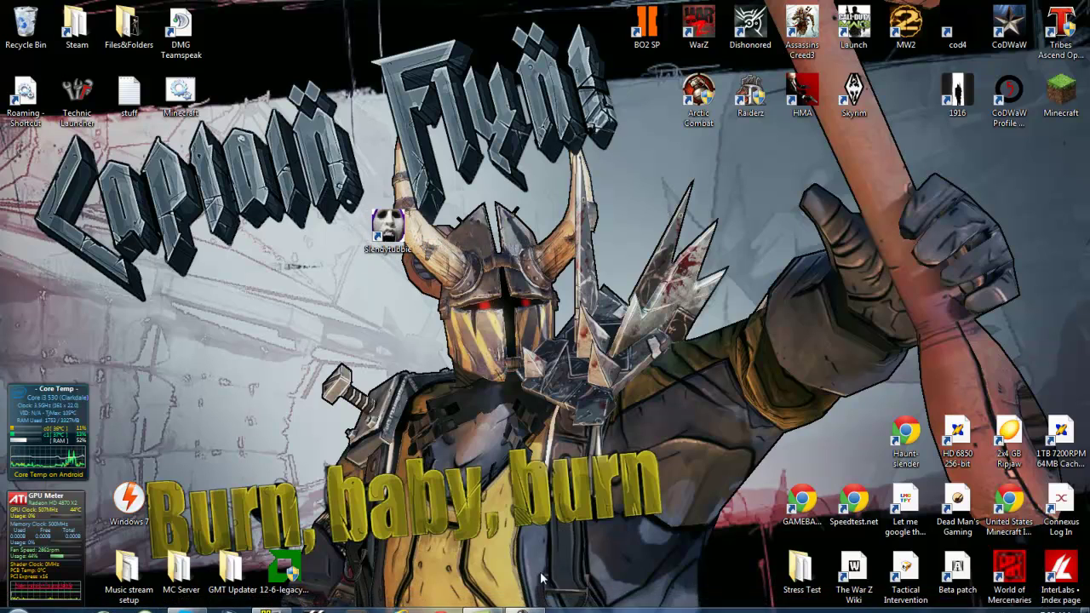
{"action": "mouse_move", "coordinate": [457, 602]}
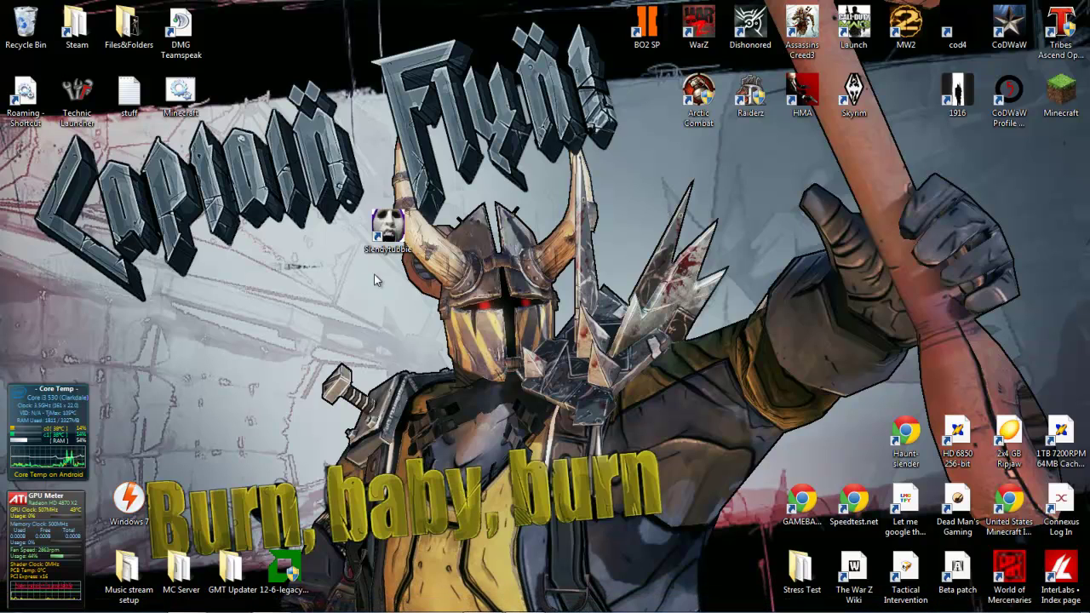
{"action": "left_click_drag", "start_coordinate": [385, 226], "coordinate": [285, 225]}
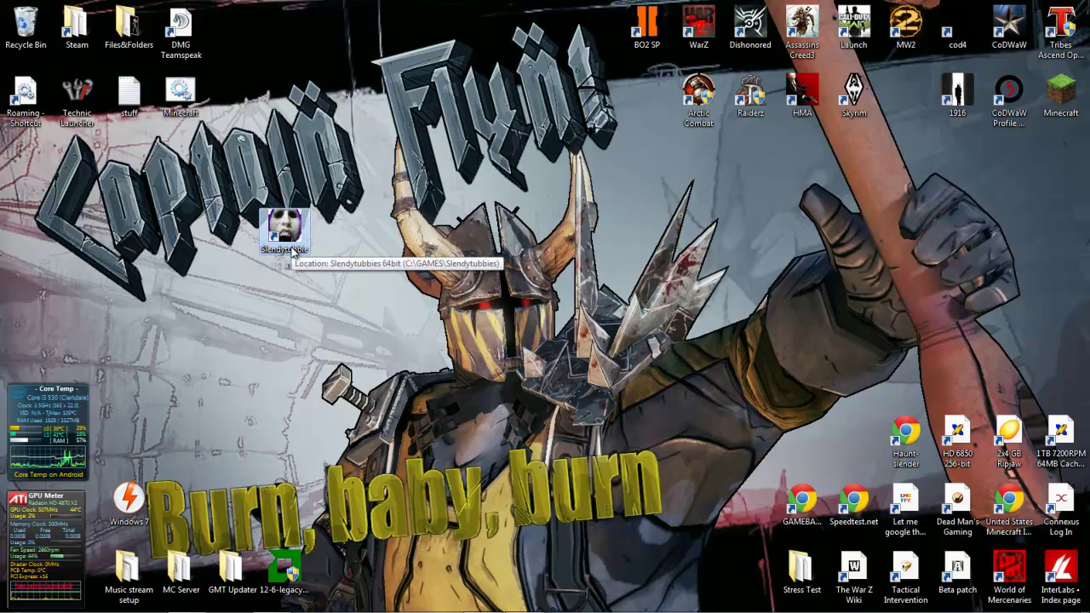
{"action": "left_click", "coordinate": [427, 433]}
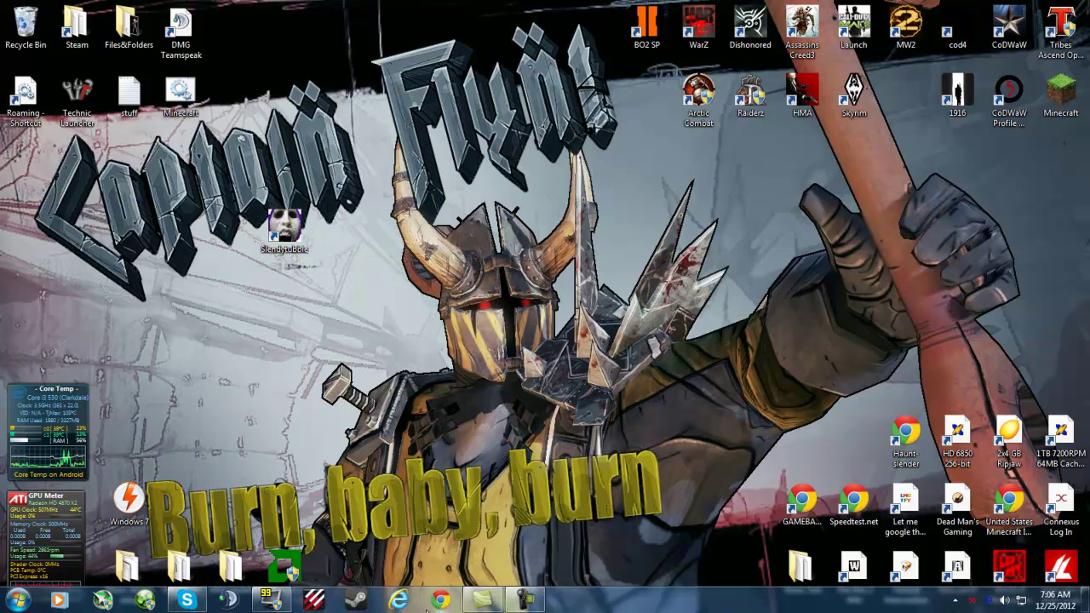
Open the router's admin page at 192.168.1.1 in Chrome and log in with the saved credentials.
{"action": "left_click", "coordinate": [441, 600]}
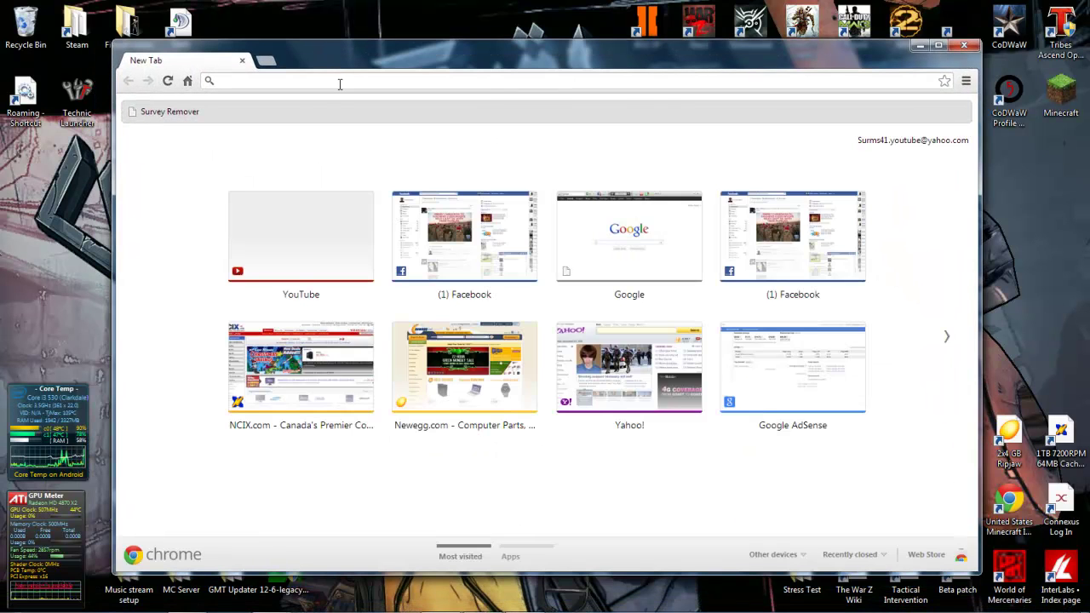
{"action": "type", "text": "192"}
{"action": "key", "text": "Return"}
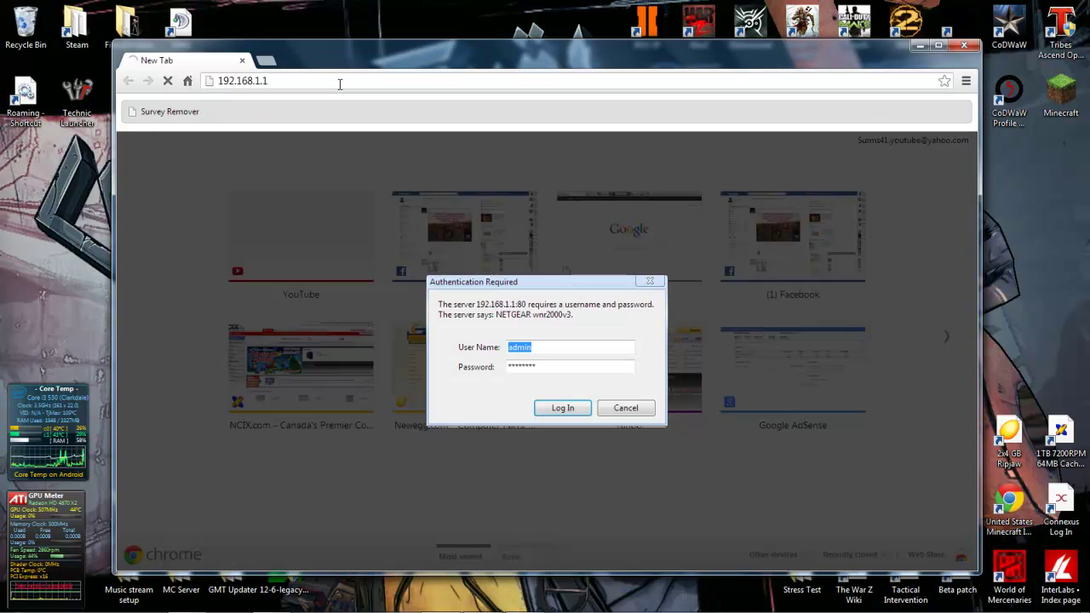
{"action": "key", "text": "Return"}
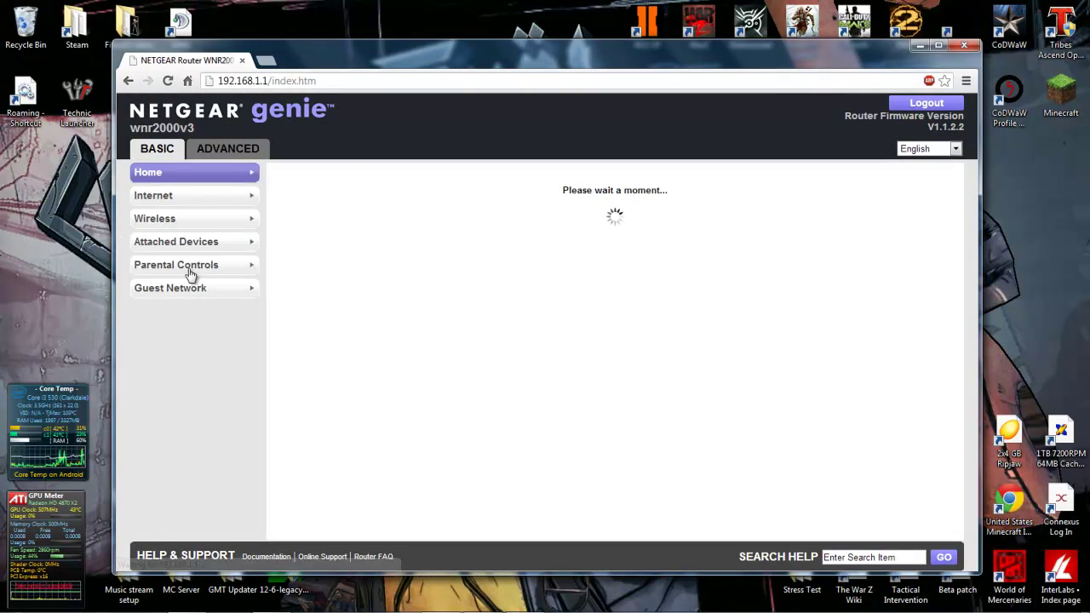
Open the Port Forwarding / Port Triggering page in the router's advanced setup.
{"action": "left_click", "coordinate": [228, 151]}
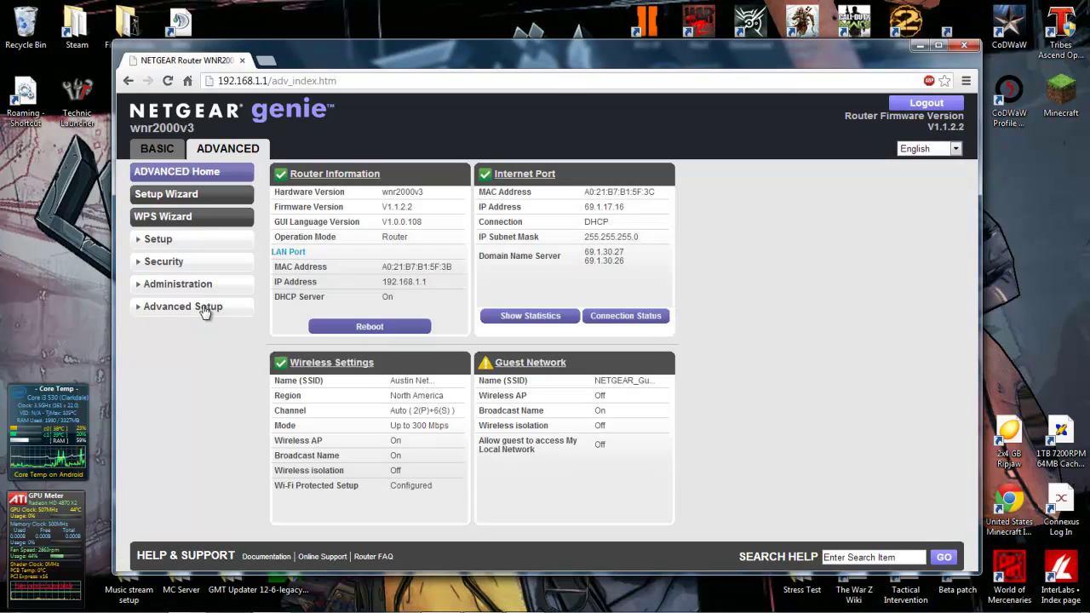
{"action": "left_click", "coordinate": [211, 308]}
{"action": "left_click", "coordinate": [195, 394]}
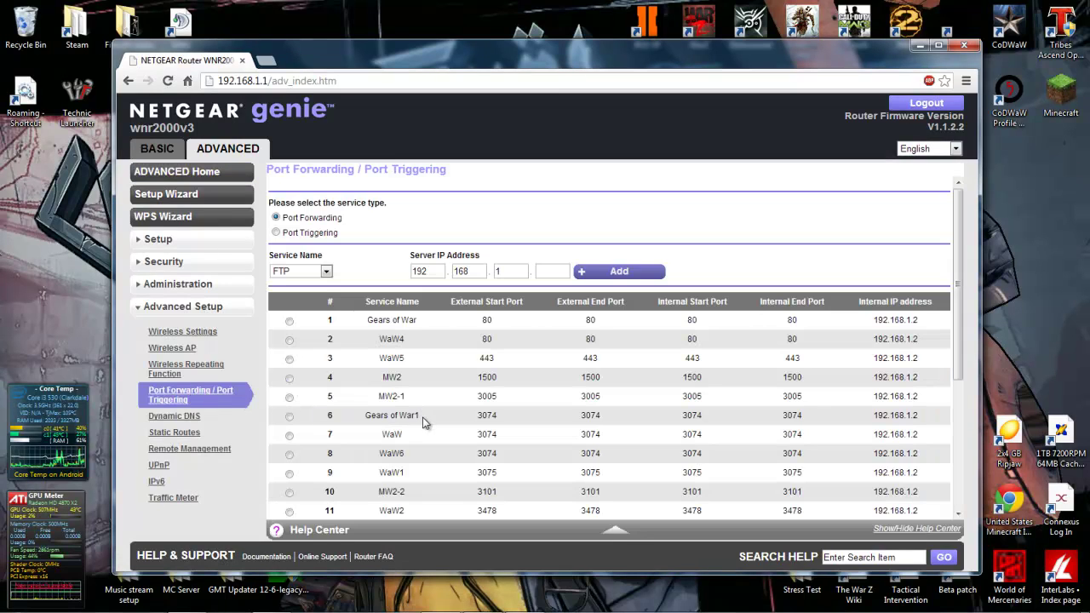
Locate the Slendytubbies service in the port forwarding list and open it for editing.
{"action": "scroll", "coordinate": [423, 423], "scroll_direction": "down", "scroll_amount": 2}
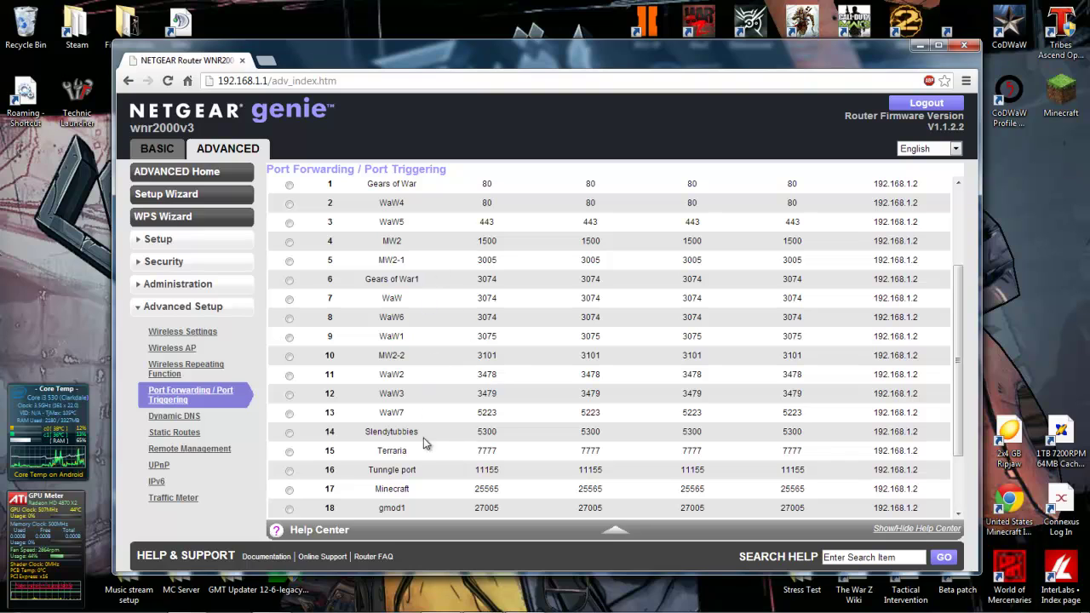
{"action": "scroll", "coordinate": [430, 498], "scroll_direction": "down", "scroll_amount": 1}
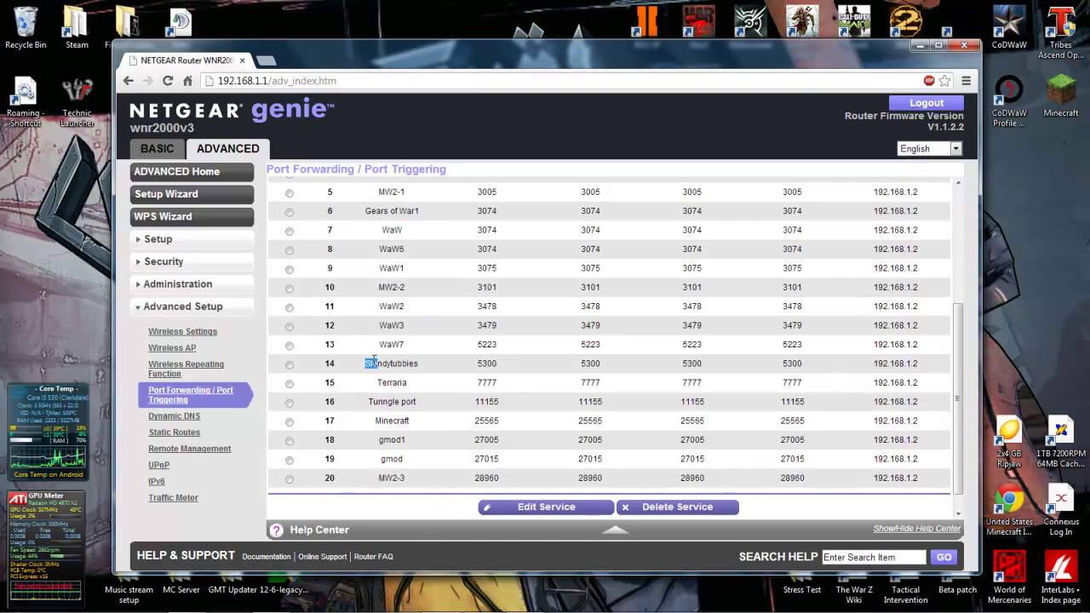
{"action": "left_click_drag", "start_coordinate": [373, 361], "coordinate": [737, 366]}
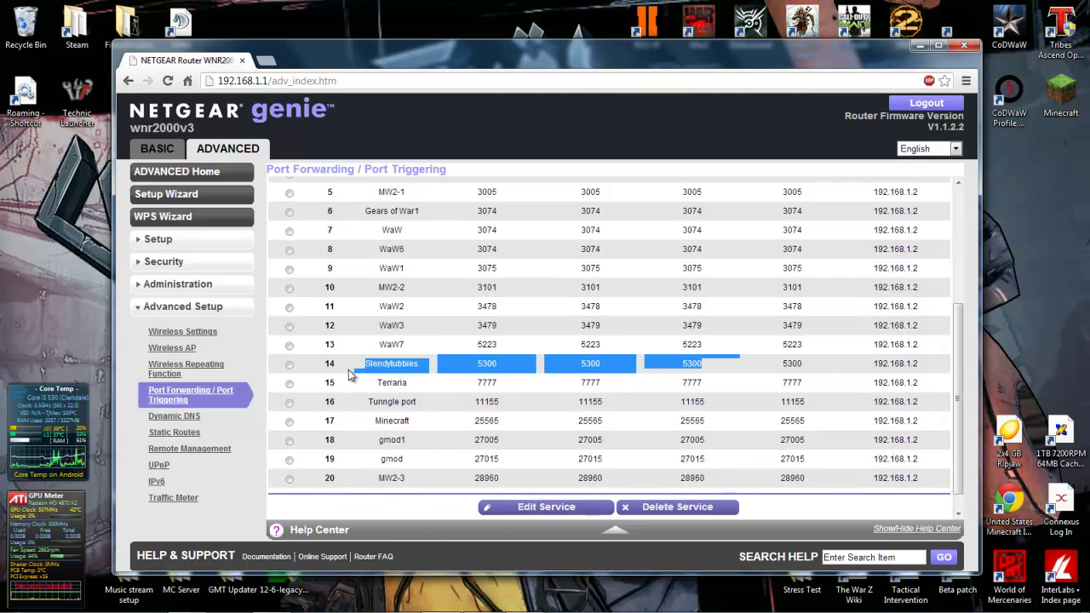
{"action": "left_click", "coordinate": [289, 364]}
{"action": "scroll", "coordinate": [290, 363], "scroll_direction": "down", "scroll_amount": 1}
{"action": "left_click", "coordinate": [549, 489]}
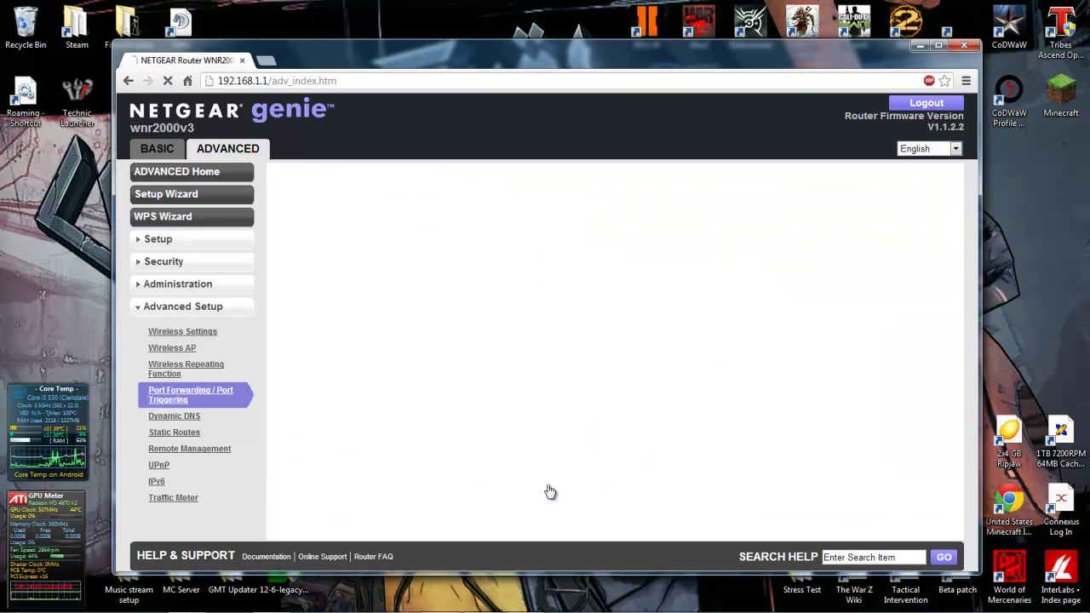
{"action": "left_click_drag", "start_coordinate": [596, 48], "coordinate": [564, 42]}
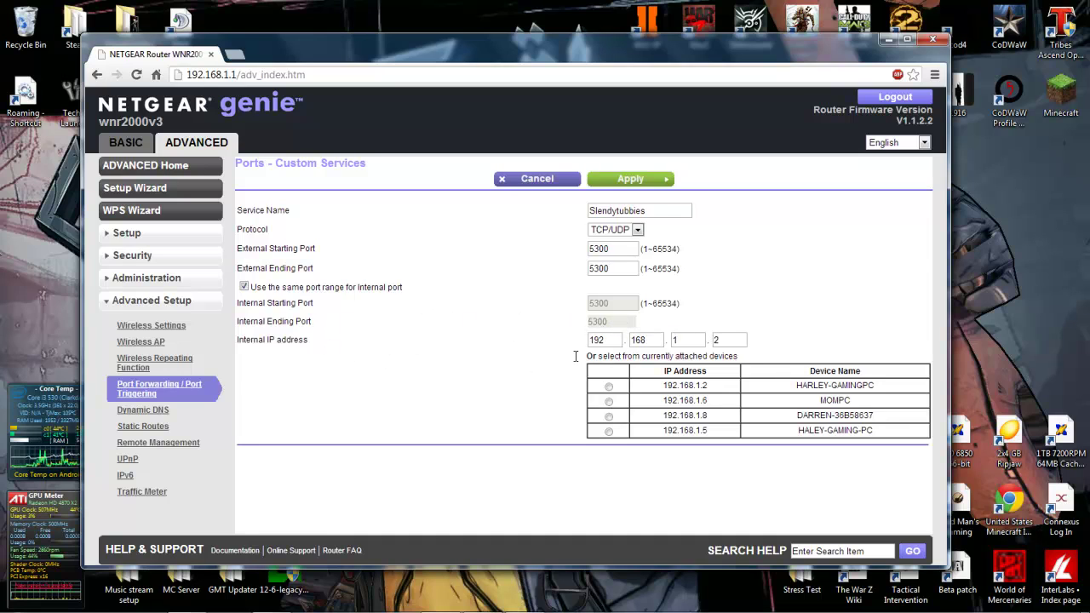
Enter 2 as the last part of the internal IP address and select the attached device at 192.168.1.2.
{"action": "left_click", "coordinate": [723, 340]}
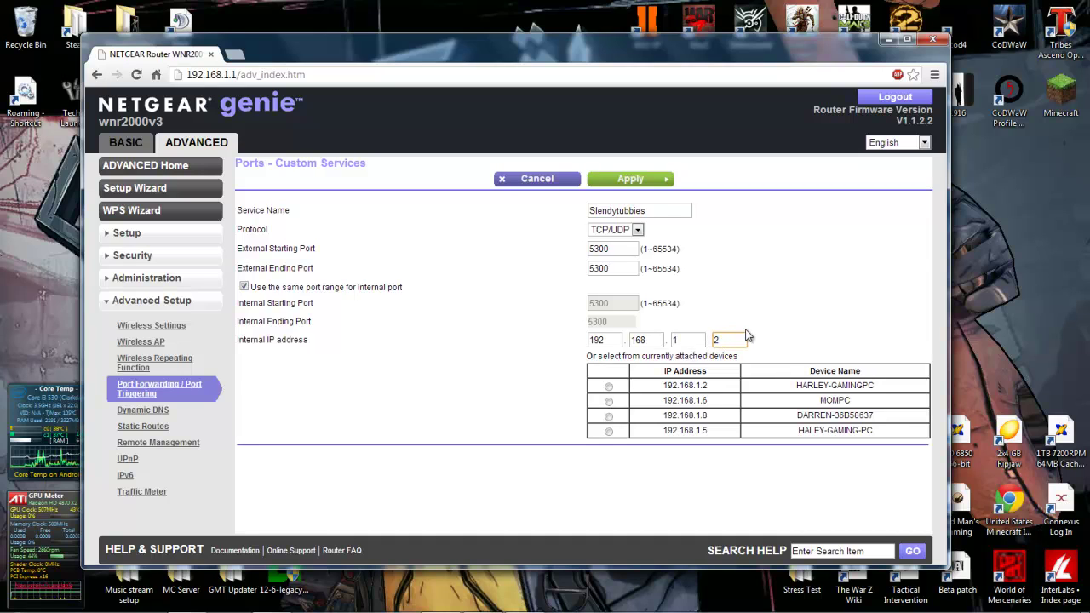
{"action": "double_click", "coordinate": [716, 340]}
{"action": "key", "text": "BackSpace"}
{"action": "type", "text": "2"}
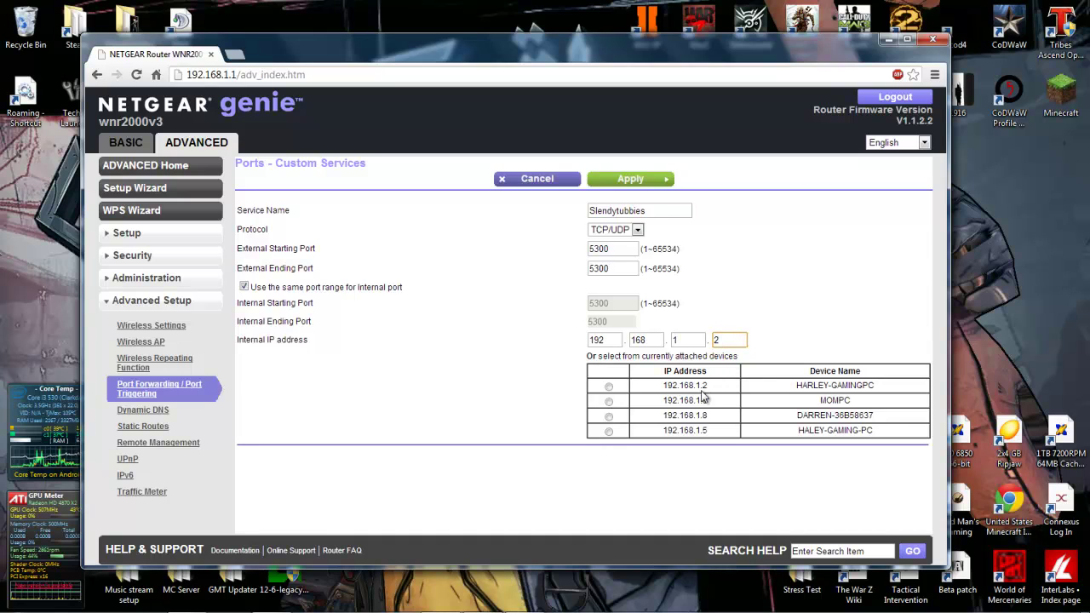
{"action": "left_click", "coordinate": [608, 386]}
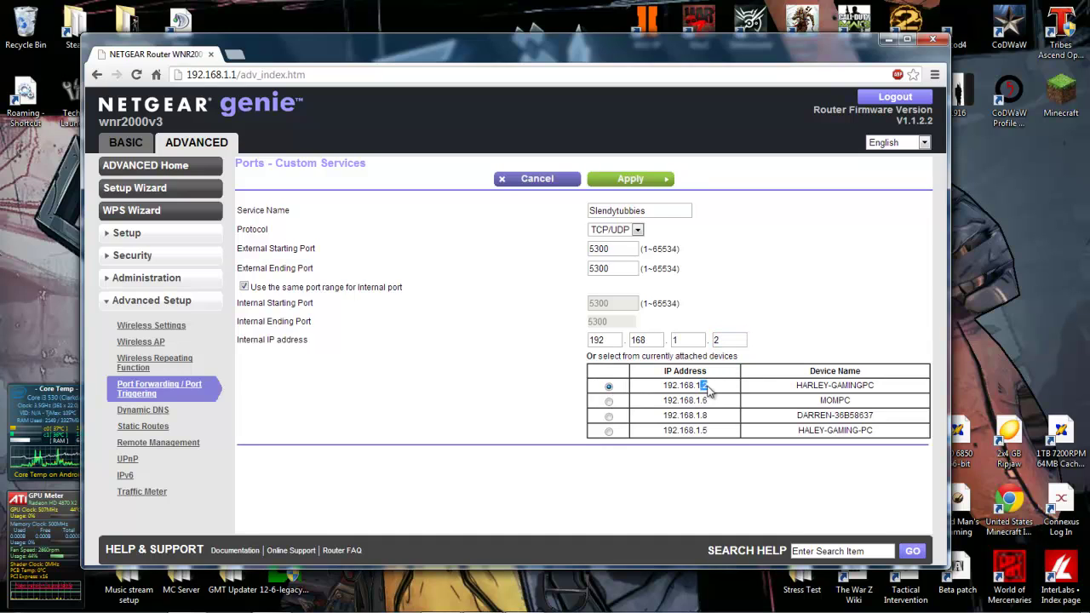
Find cmd among the Windows programs and open a Command Prompt window.
{"action": "left_click", "coordinate": [19, 601]}
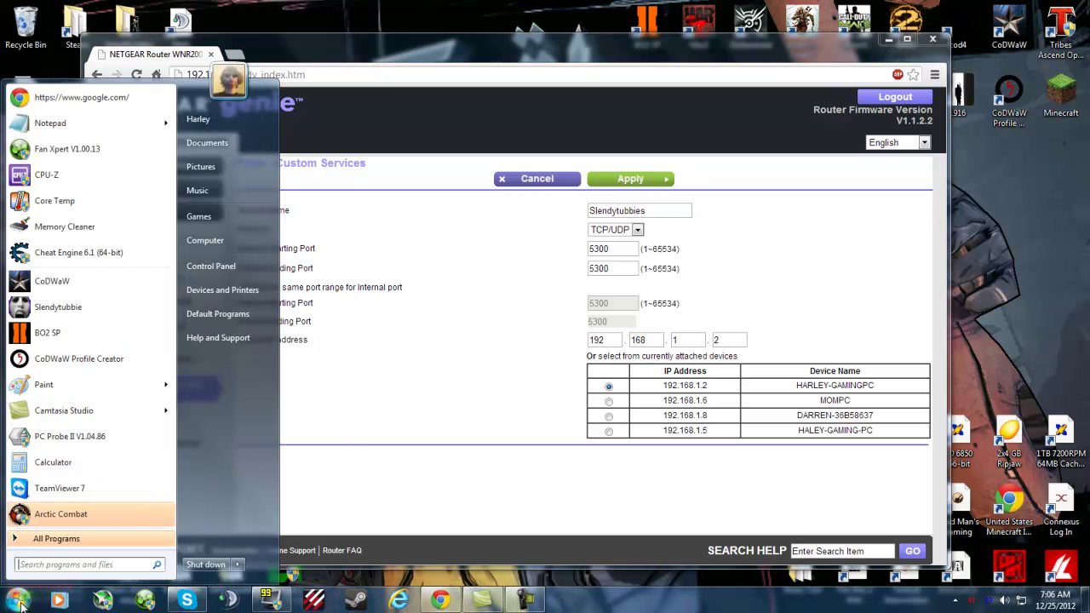
{"action": "left_click", "coordinate": [55, 567]}
{"action": "type", "text": "cmd"}
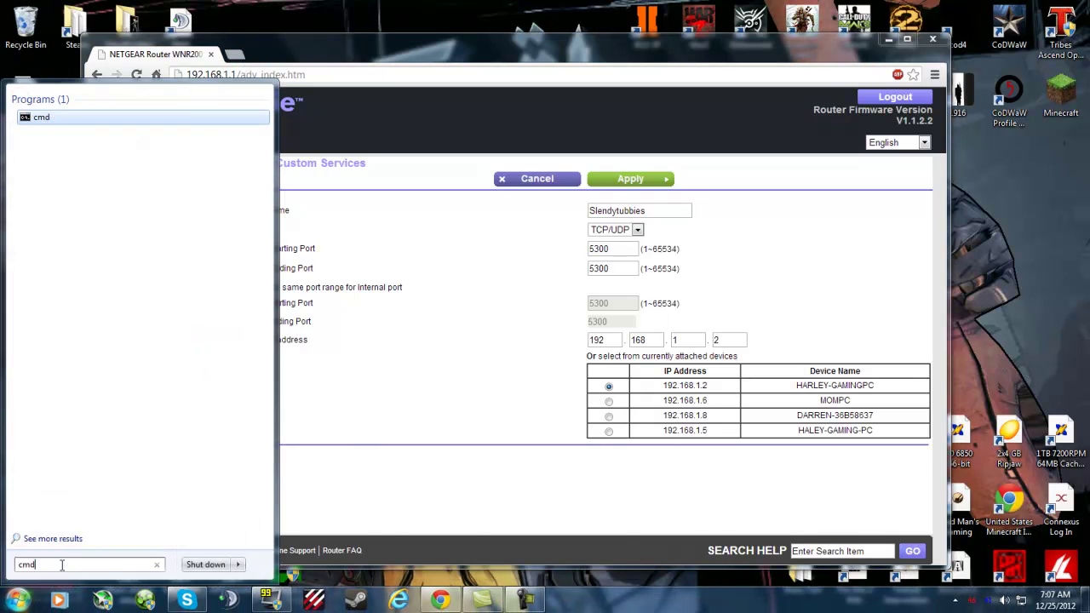
{"action": "key", "text": "Return"}
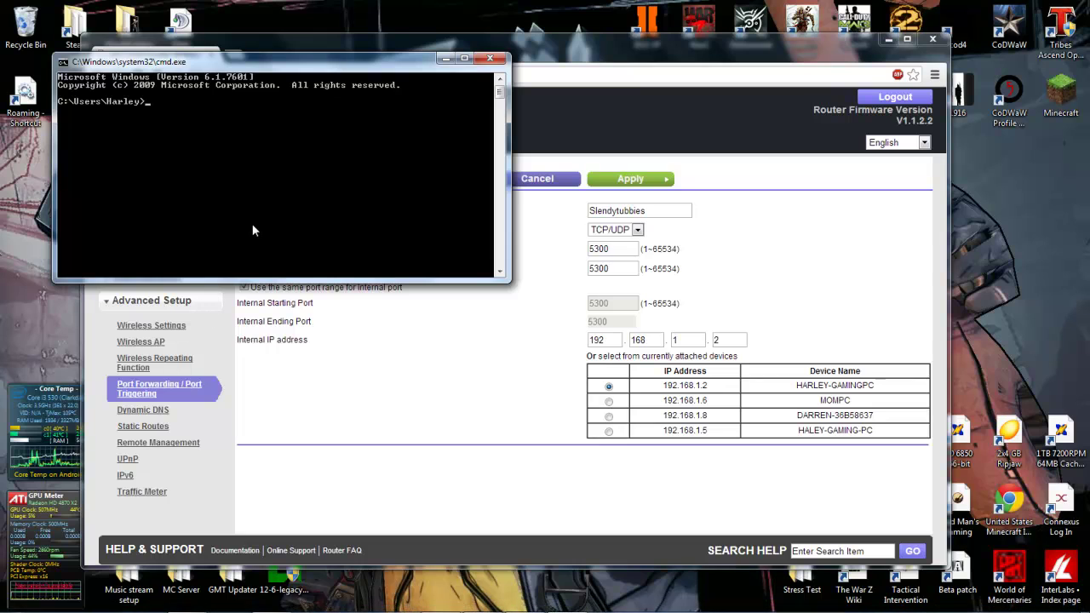
Run ipconfig, examine the IPv4 address of Ethernet adapter Connection 1, and close the Command Prompt.
{"action": "type", "text": "ipconfig"}
{"action": "key", "text": "Return"}
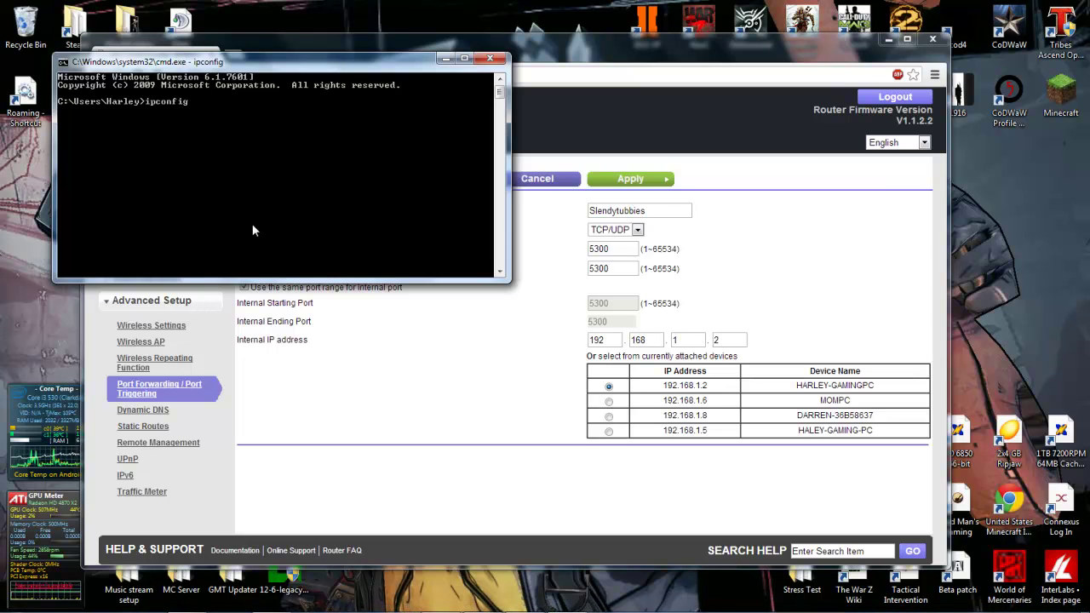
{"action": "scroll", "coordinate": [345, 183], "scroll_direction": "up", "scroll_amount": 1}
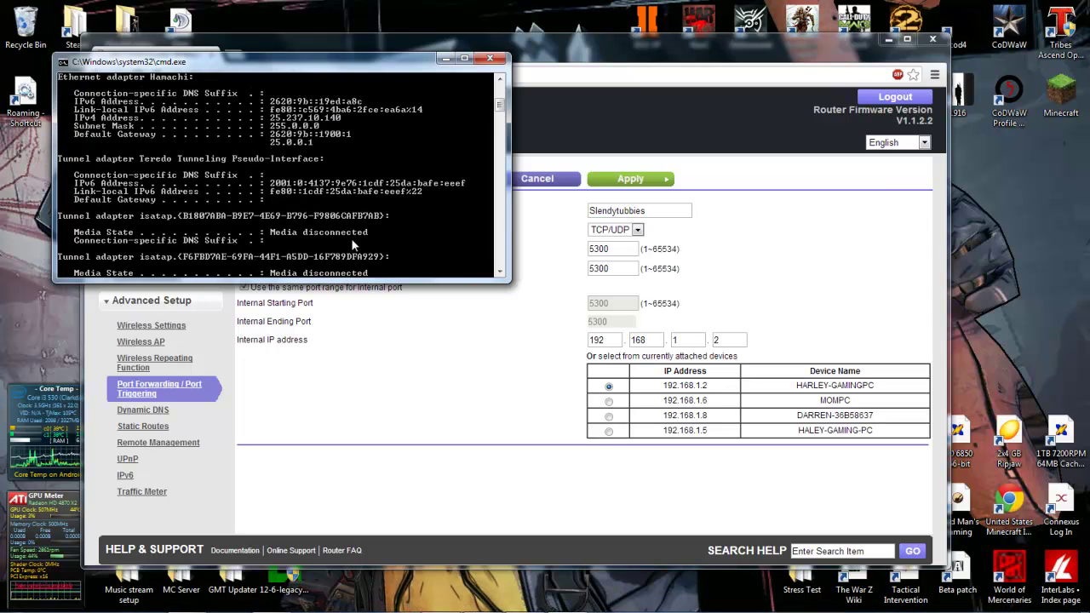
{"action": "scroll", "coordinate": [354, 245], "scroll_direction": "up", "scroll_amount": 4}
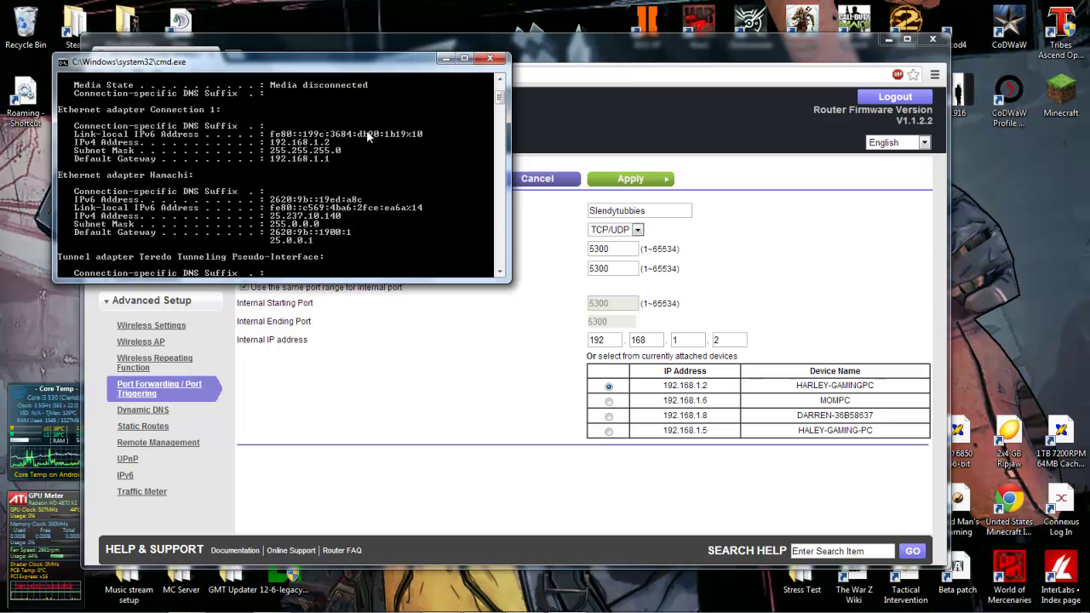
{"action": "left_click", "coordinate": [489, 58]}
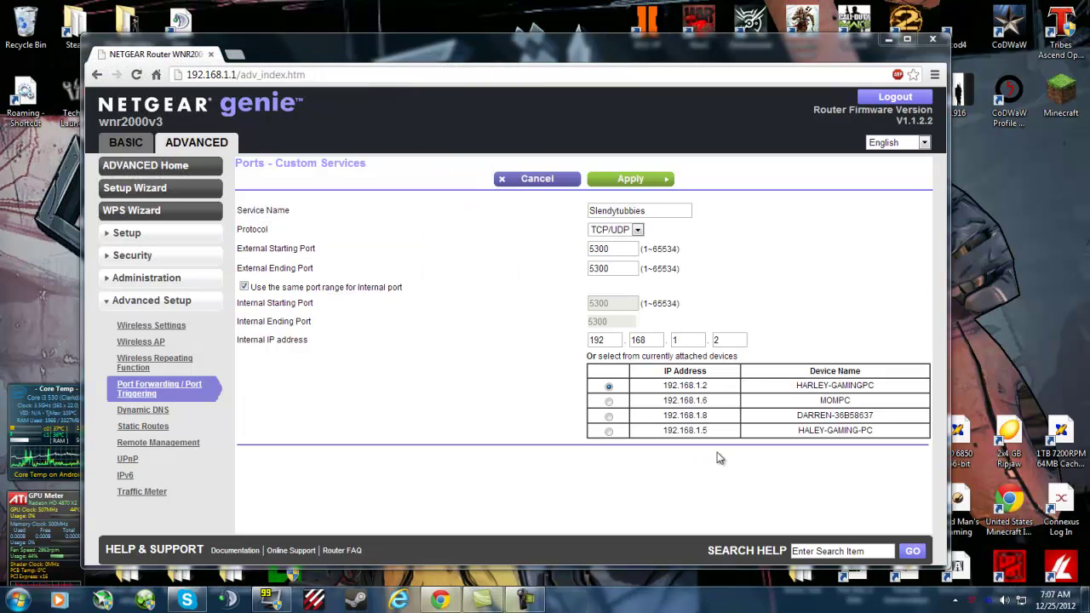
Apply the Slendytubbies port forwarding settings and close the router page.
{"action": "left_click", "coordinate": [723, 339]}
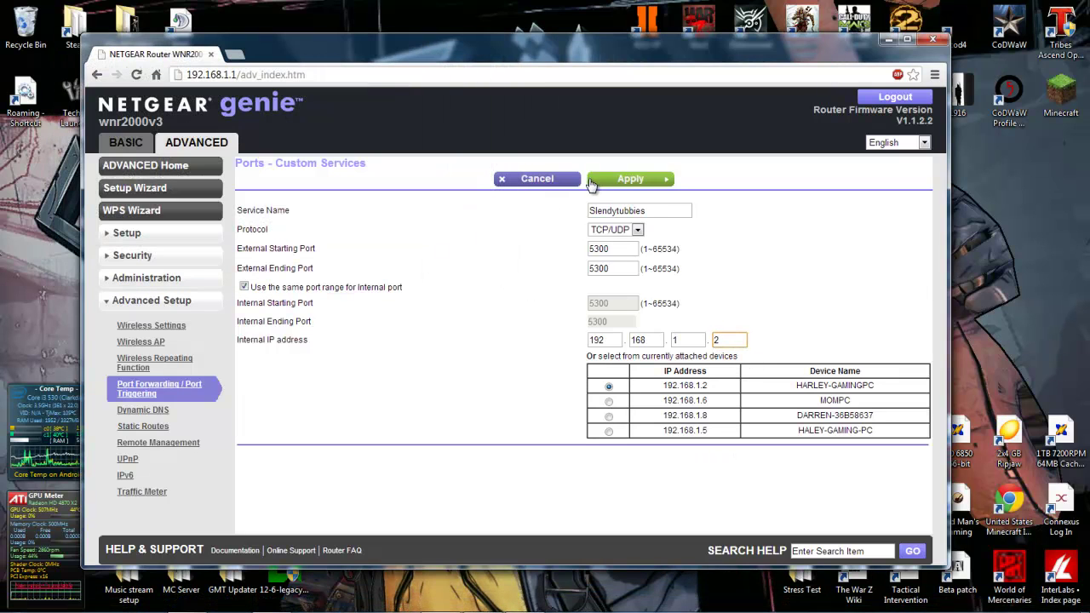
{"action": "left_click", "coordinate": [626, 181]}
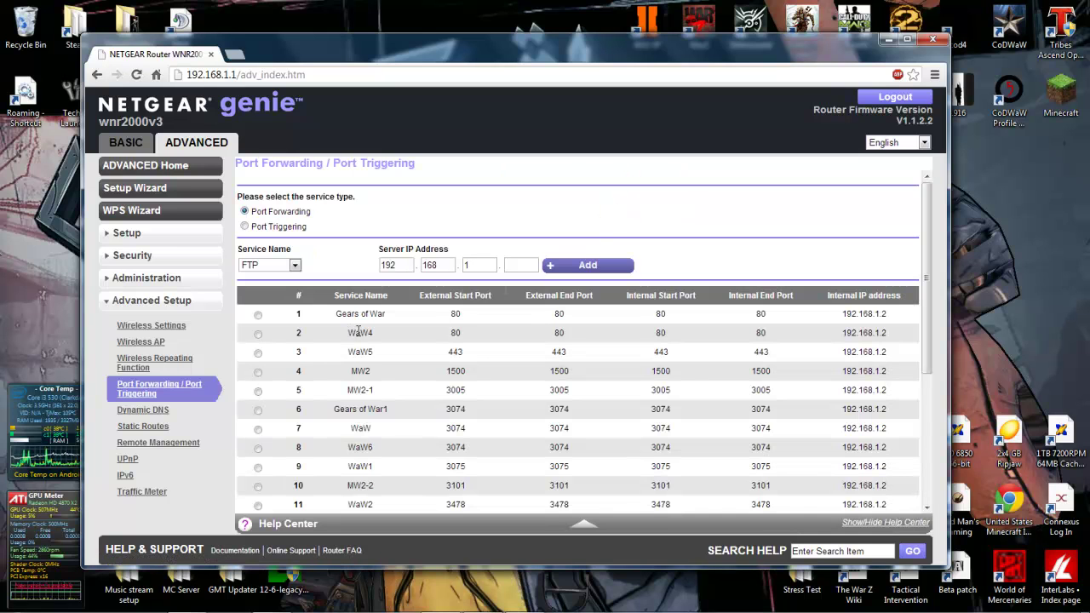
{"action": "left_click", "coordinate": [210, 53]}
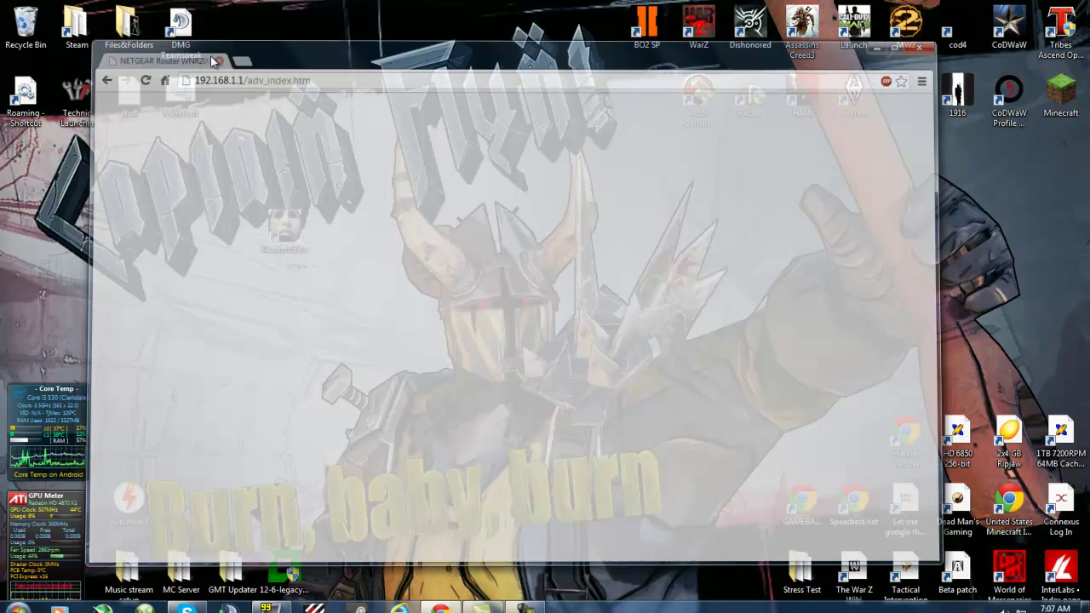
{"action": "left_click_drag", "start_coordinate": [293, 245], "coordinate": [500, 245]}
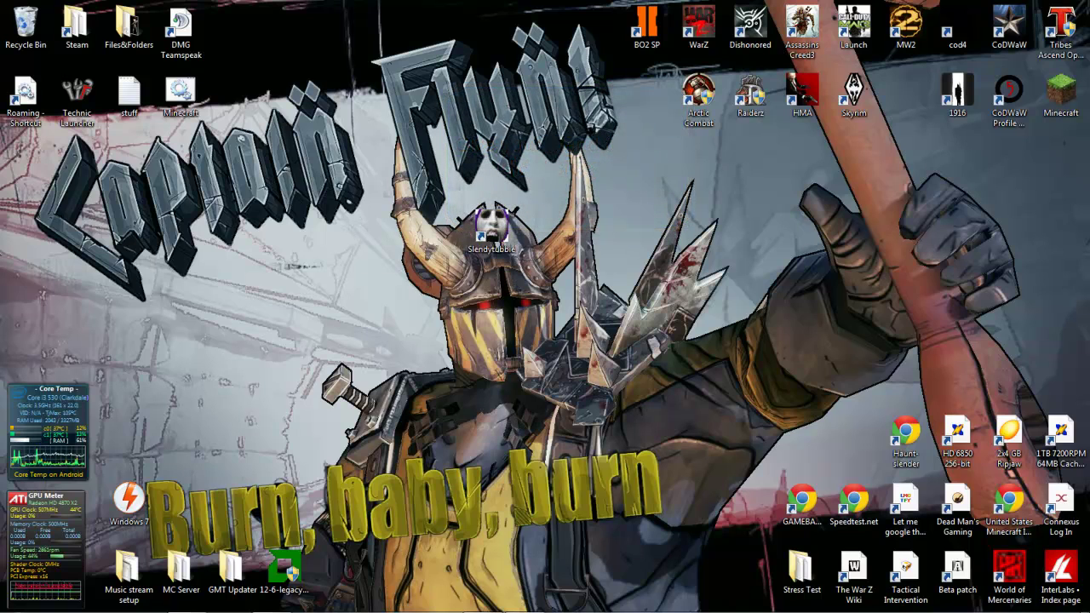
{"action": "mouse_move", "coordinate": [559, 607]}
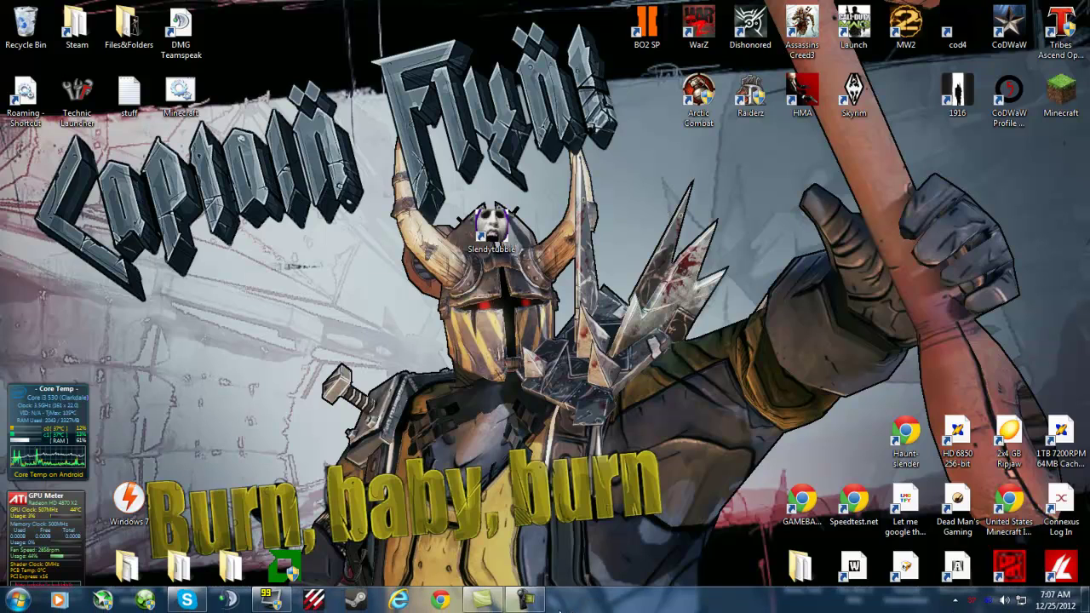
{"action": "left_click", "coordinate": [458, 600]}
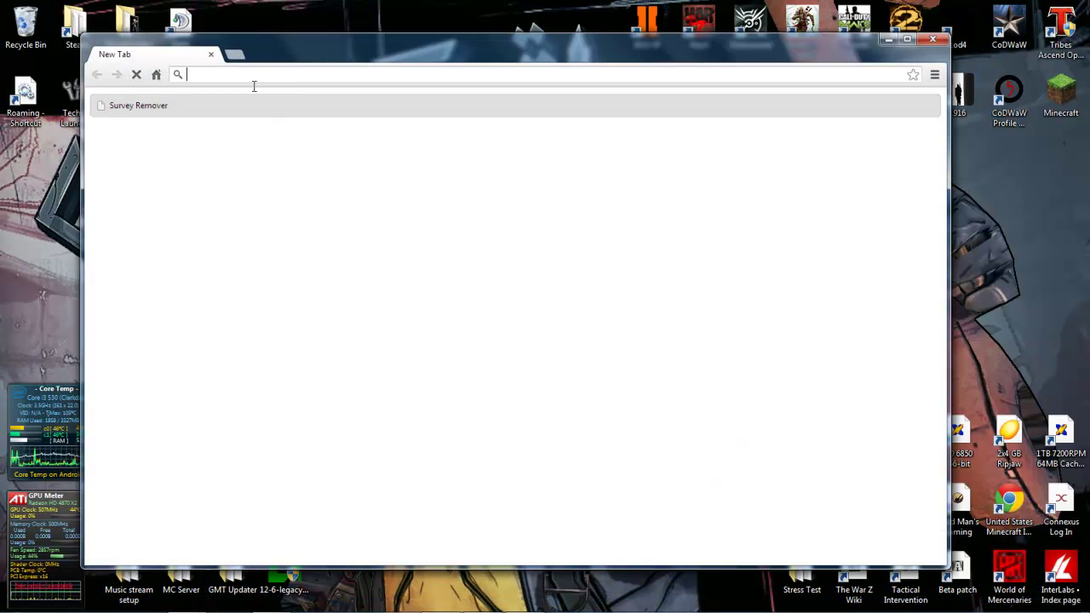
{"action": "type", "text": "i"}
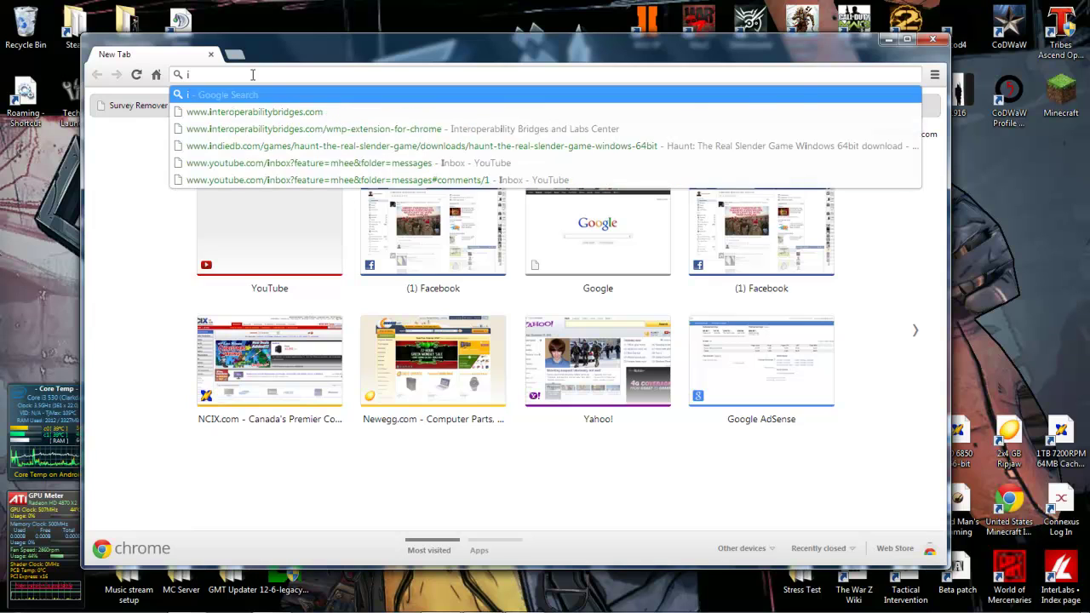
{"action": "type", "text": "p chicken"}
{"action": "key", "text": "Return"}
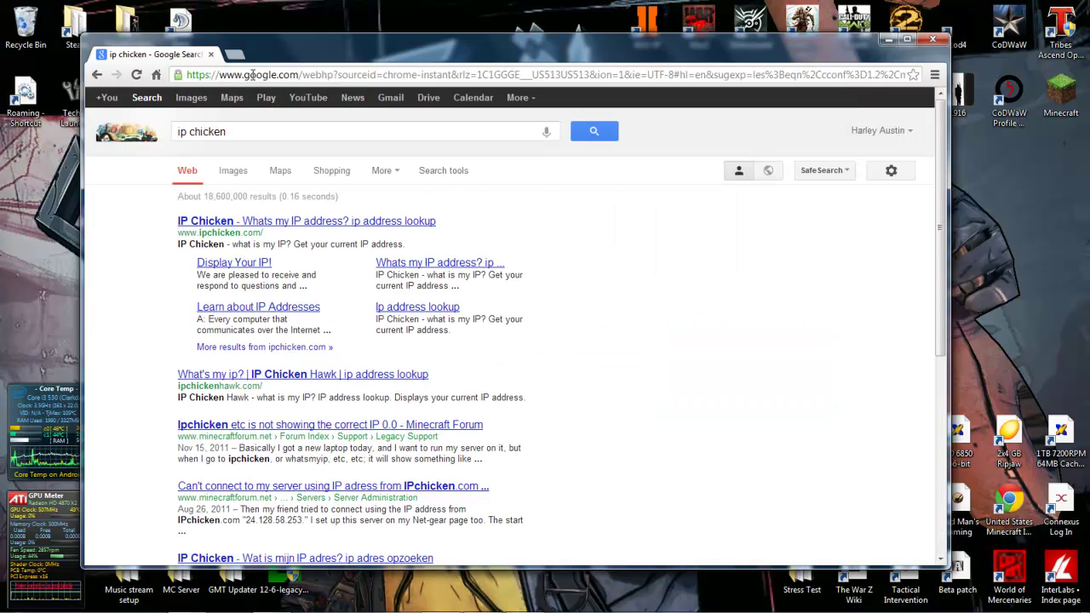
{"action": "left_click", "coordinate": [302, 223]}
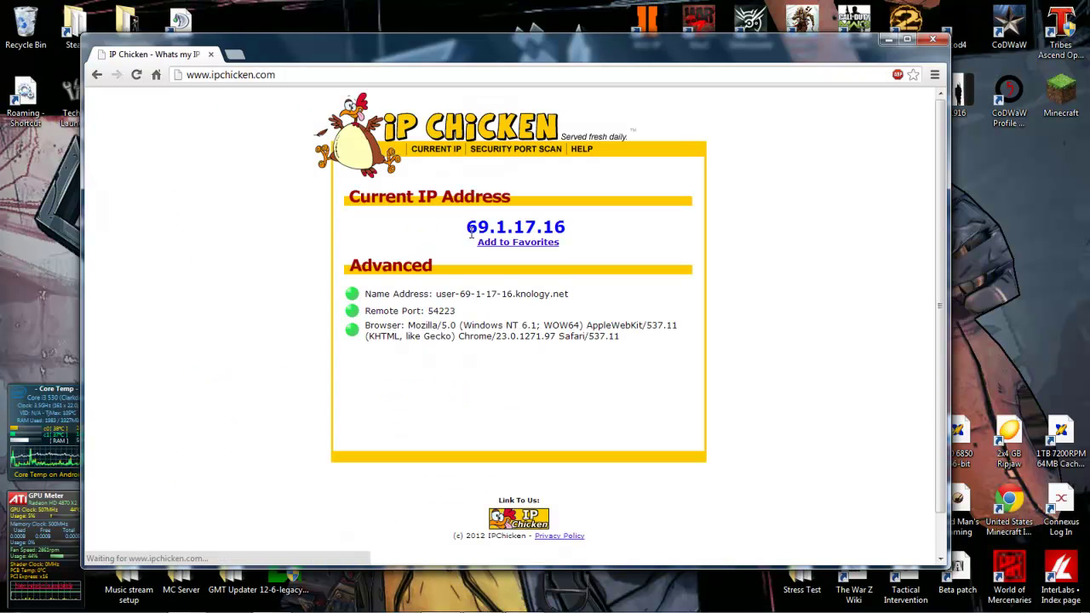
Copy the current IP address shown on the IP Chicken page and close the browser.
{"action": "left_click_drag", "start_coordinate": [466, 227], "coordinate": [565, 227]}
{"action": "right_click", "coordinate": [560, 228]}
{"action": "left_click", "coordinate": [572, 236]}
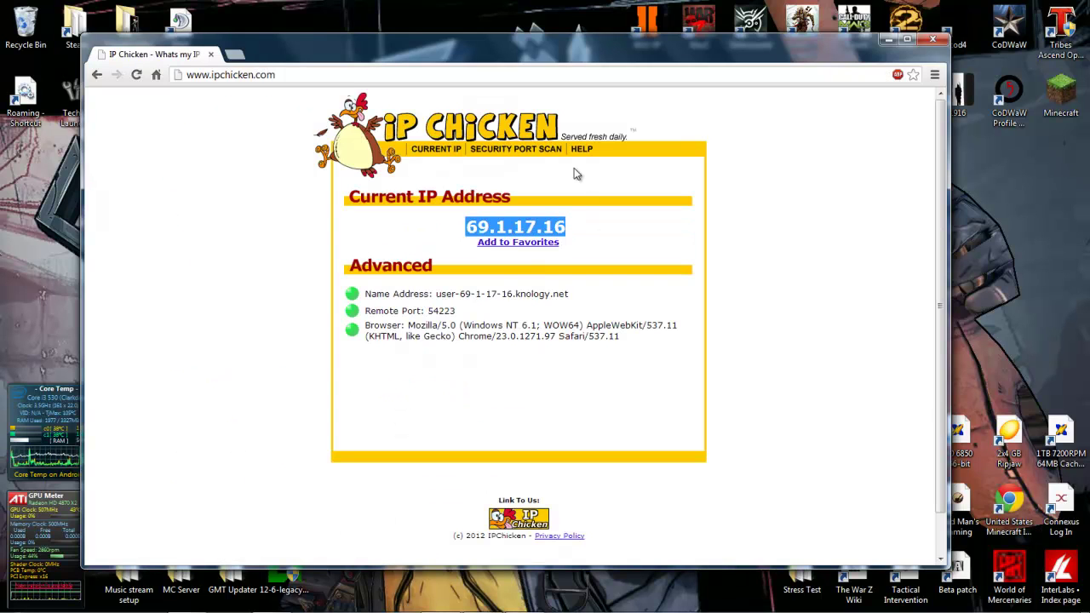
{"action": "left_click_drag", "start_coordinate": [532, 58], "coordinate": [517, 158]}
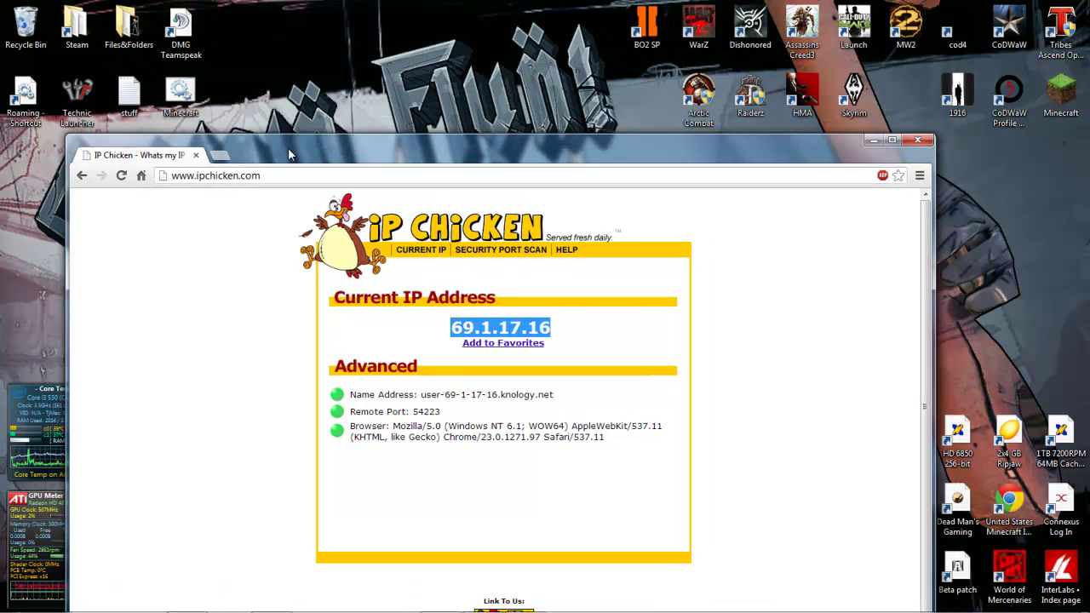
{"action": "left_click_drag", "start_coordinate": [322, 152], "coordinate": [391, 173]}
{"action": "left_click", "coordinate": [937, 162]}
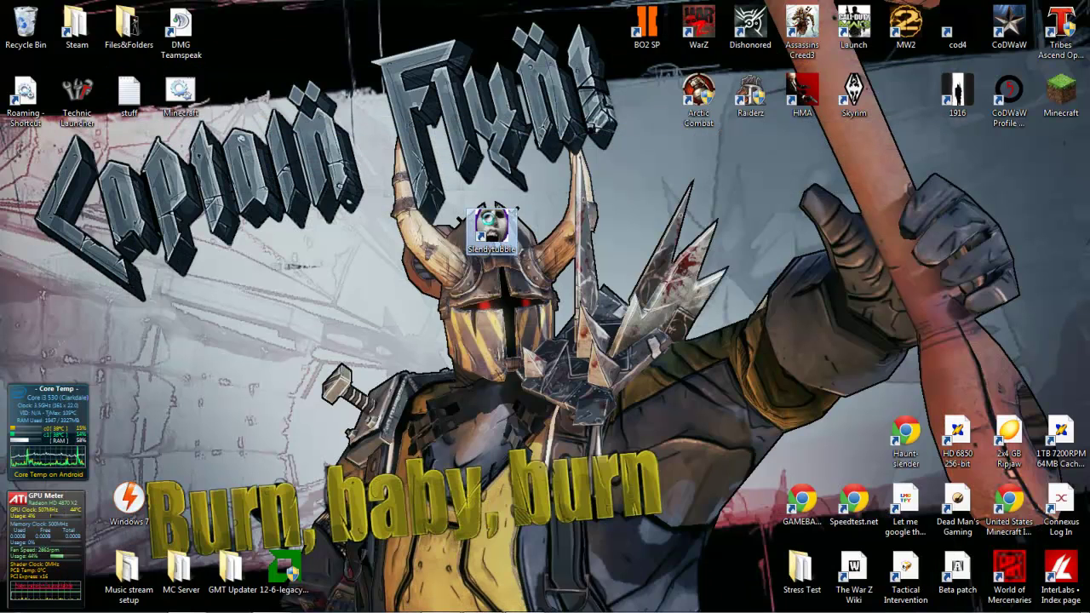
Create a text document on the desktop named with the copied public IP address and open it in Notepad.
{"action": "right_click", "coordinate": [391, 249]}
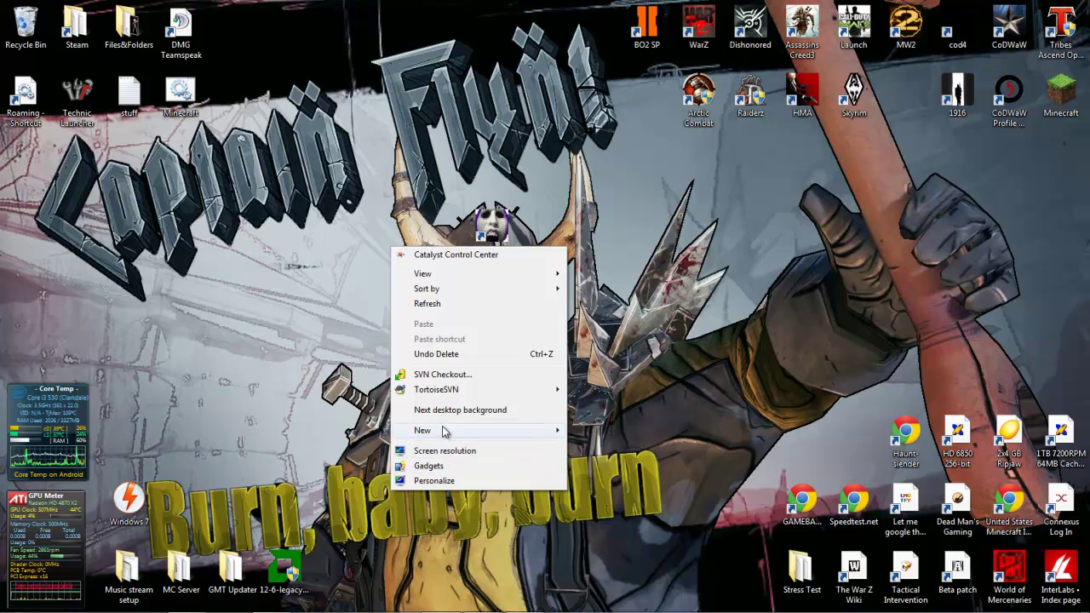
{"action": "mouse_move", "coordinate": [522, 434]}
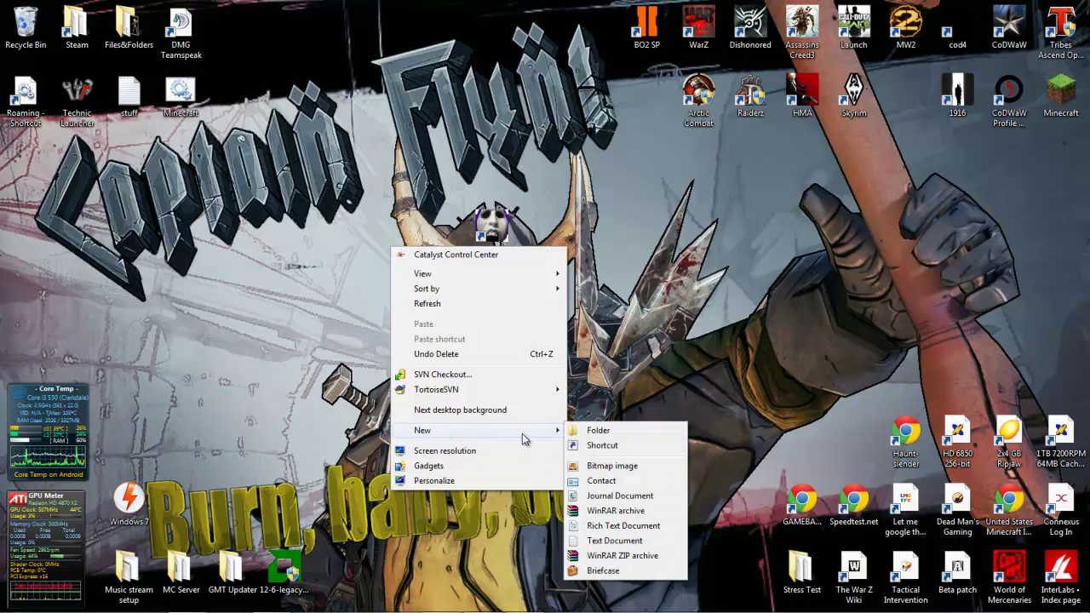
{"action": "left_click", "coordinate": [601, 541]}
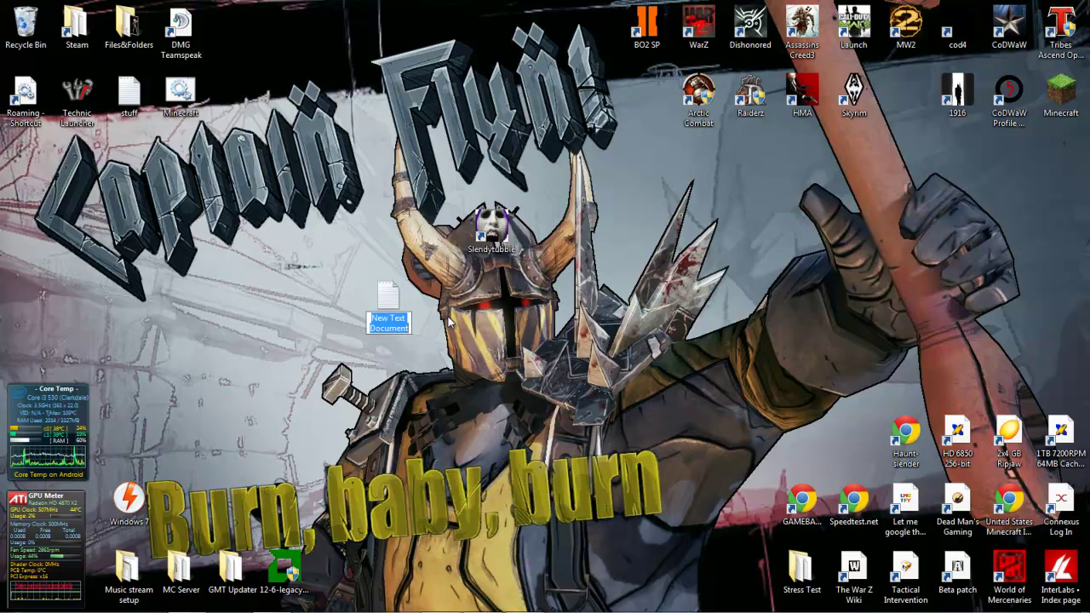
{"action": "key", "text": "ctrl+v"}
{"action": "type", "text": ":"}
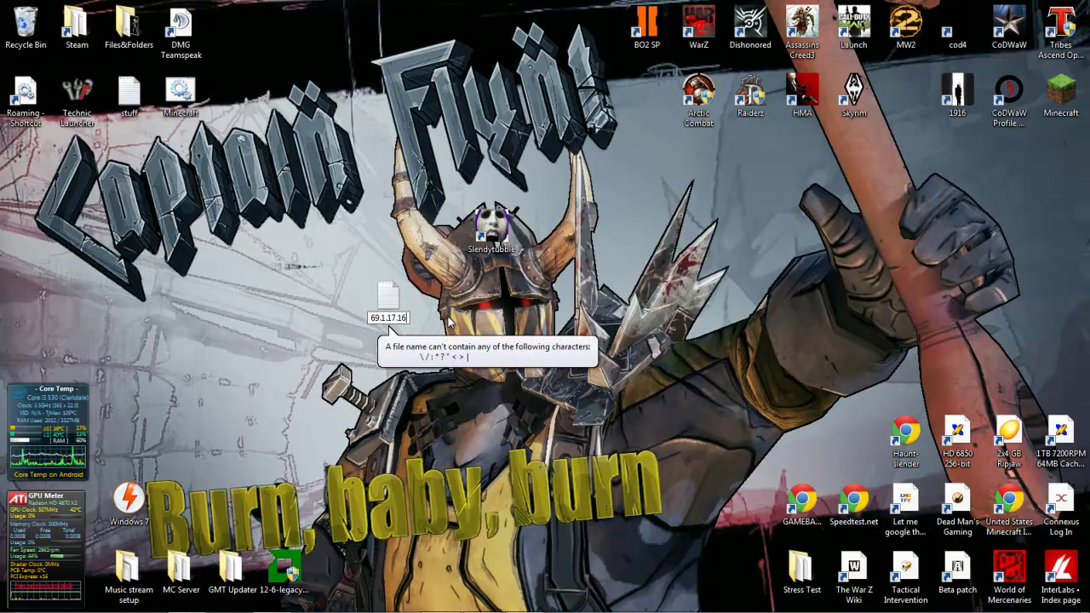
{"action": "key", "text": "Return"}
{"action": "key", "text": "Return"}
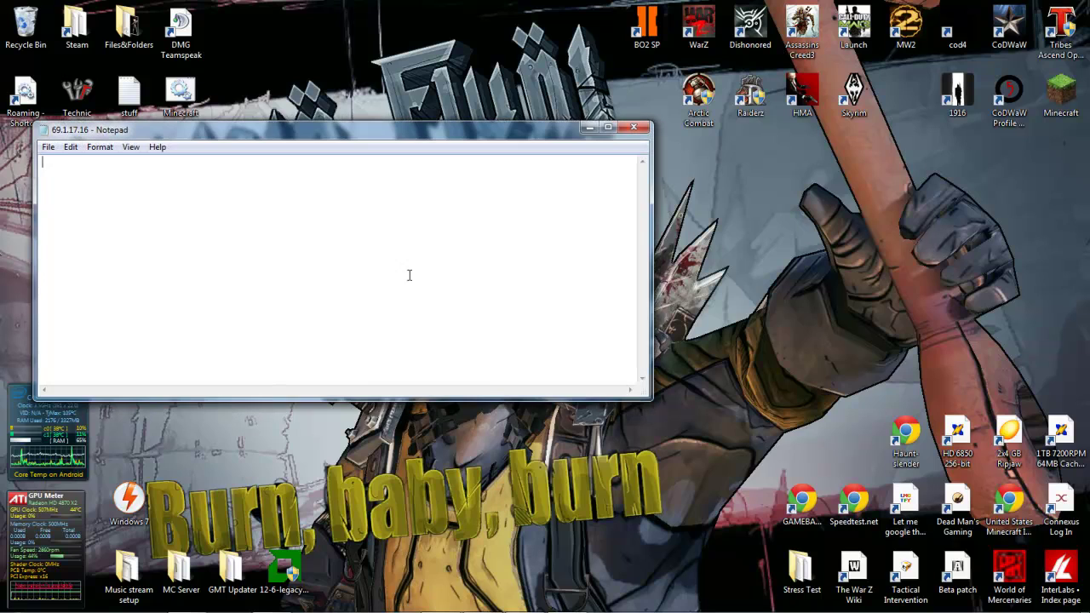
Paste the public IP address into the document, append :5300, and copy the complete server address.
{"action": "key", "text": "ctrl+v"}
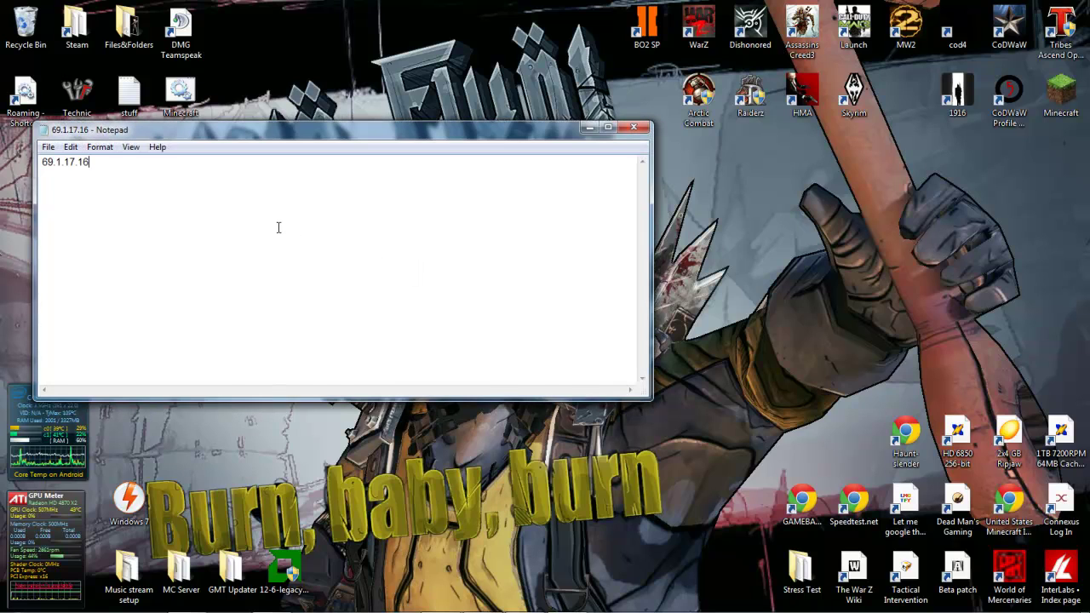
{"action": "type", "text": ":5300"}
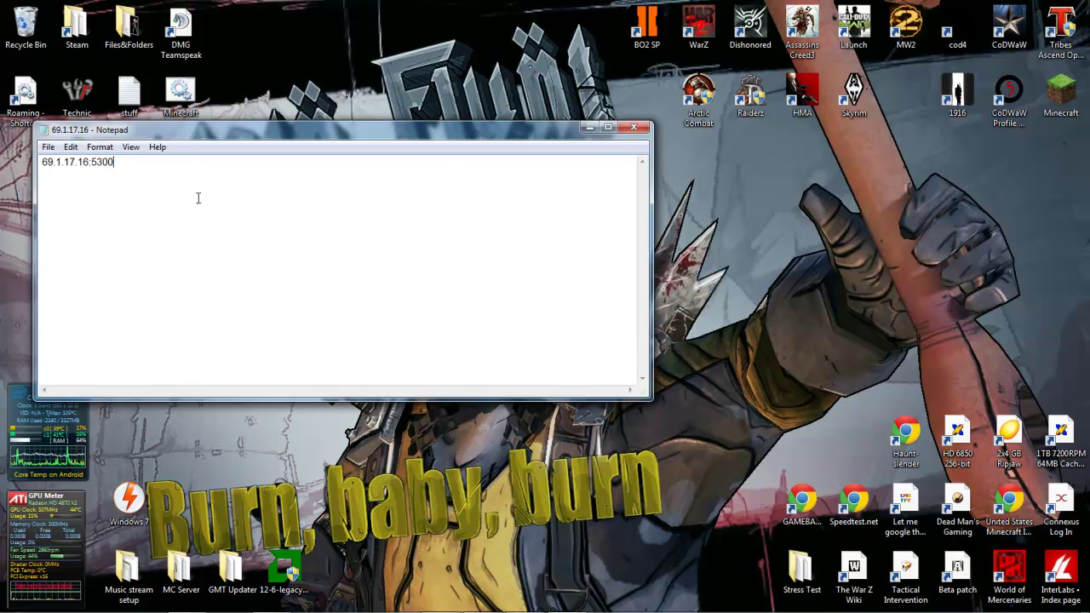
{"action": "key", "text": "ctrl+a"}
{"action": "key", "text": "ctrl+c"}
Close the text document without saving and delete its file from the desktop.
{"action": "left_click_drag", "start_coordinate": [220, 131], "coordinate": [336, 186]}
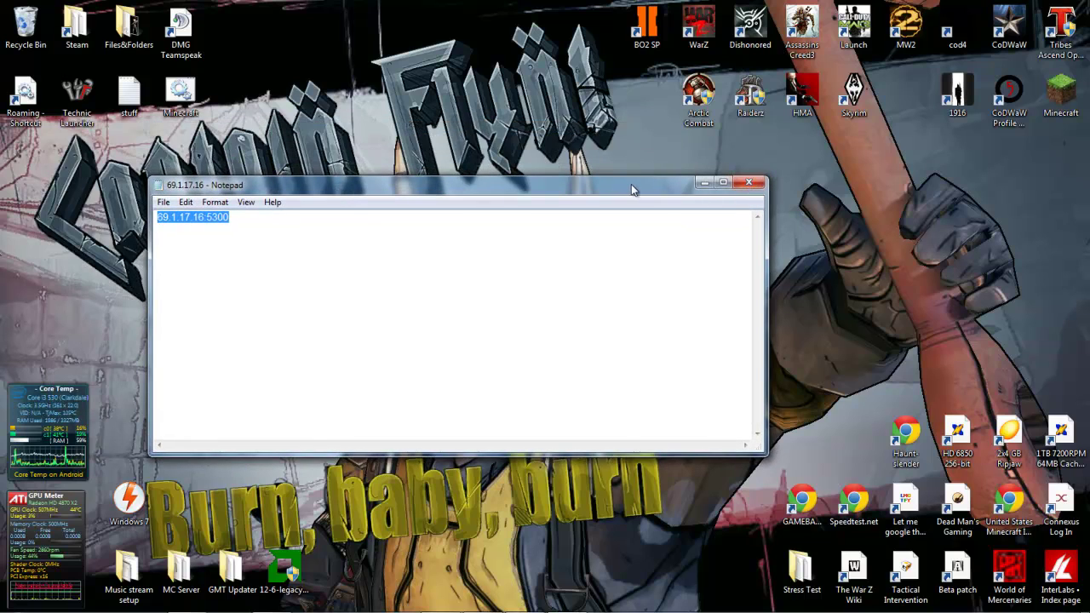
{"action": "left_click_drag", "start_coordinate": [631, 184], "coordinate": [636, 146]}
{"action": "left_click", "coordinate": [766, 150]}
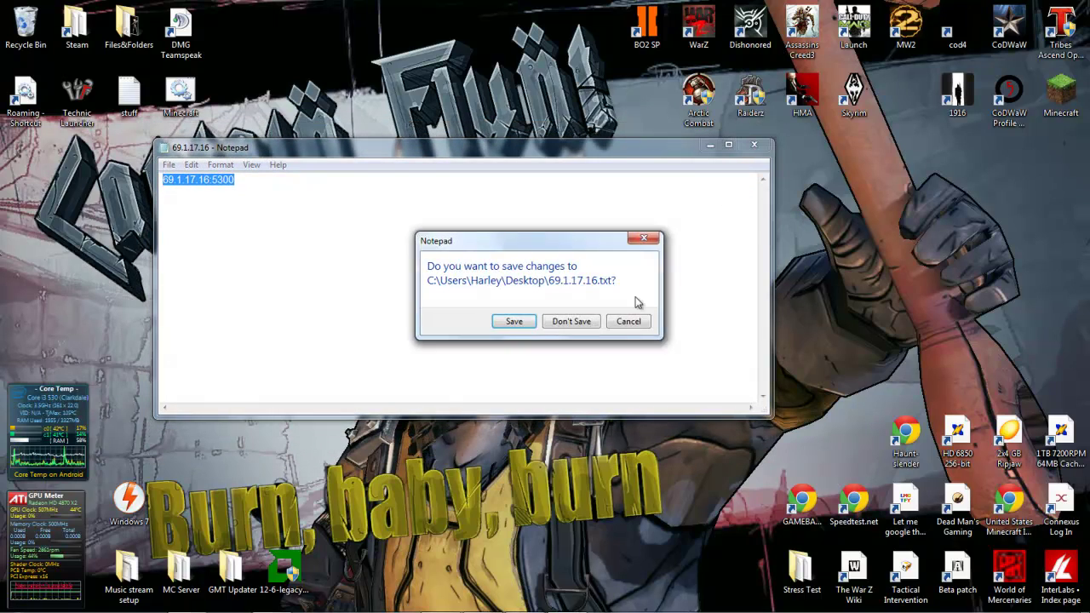
{"action": "left_click", "coordinate": [571, 322]}
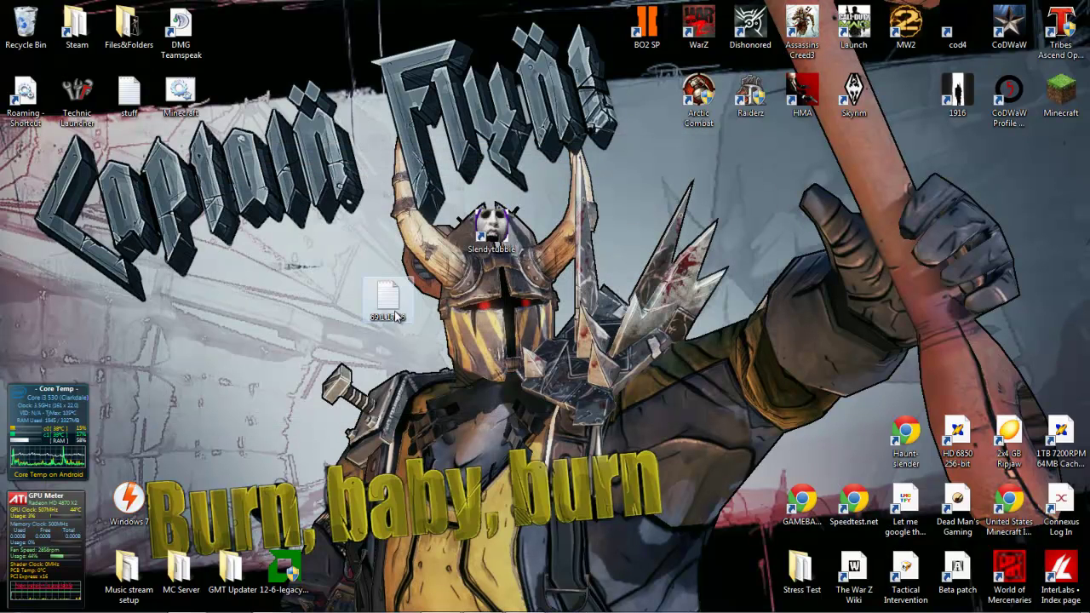
{"action": "key", "text": "Delete"}
{"action": "key", "text": "Return"}
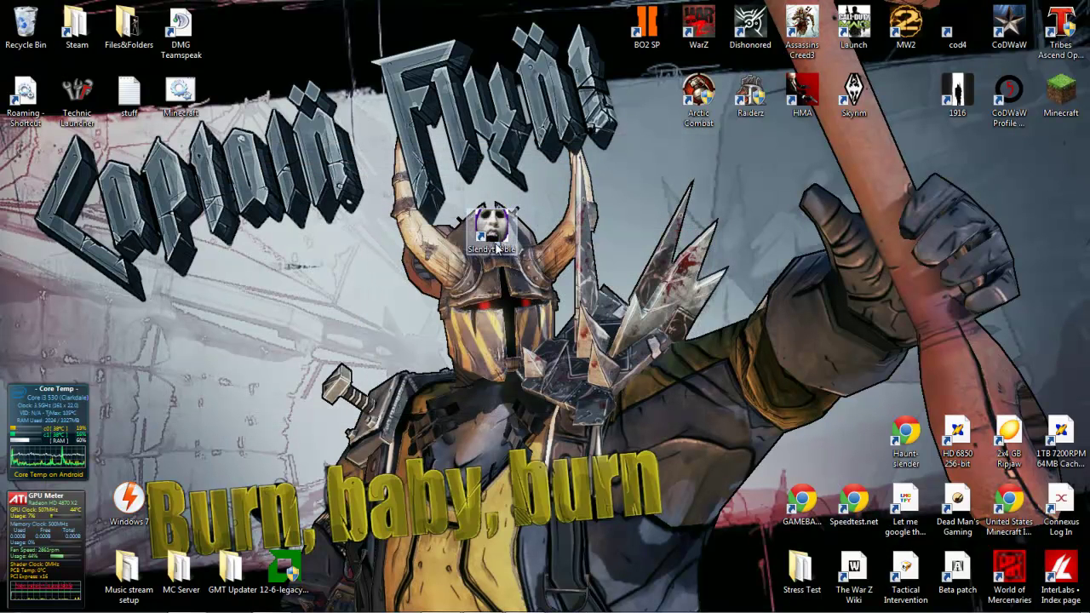
Switch to Slendytubbies and open the multiplayer mode with the Dusk map.
{"action": "mouse_move", "coordinate": [900, 606]}
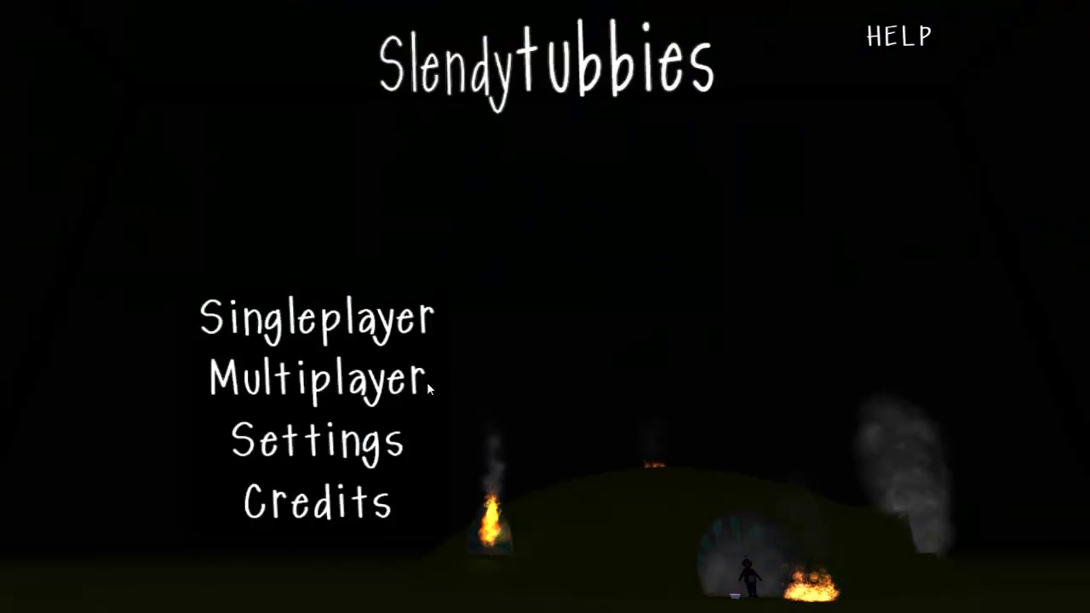
{"action": "left_click", "coordinate": [320, 387]}
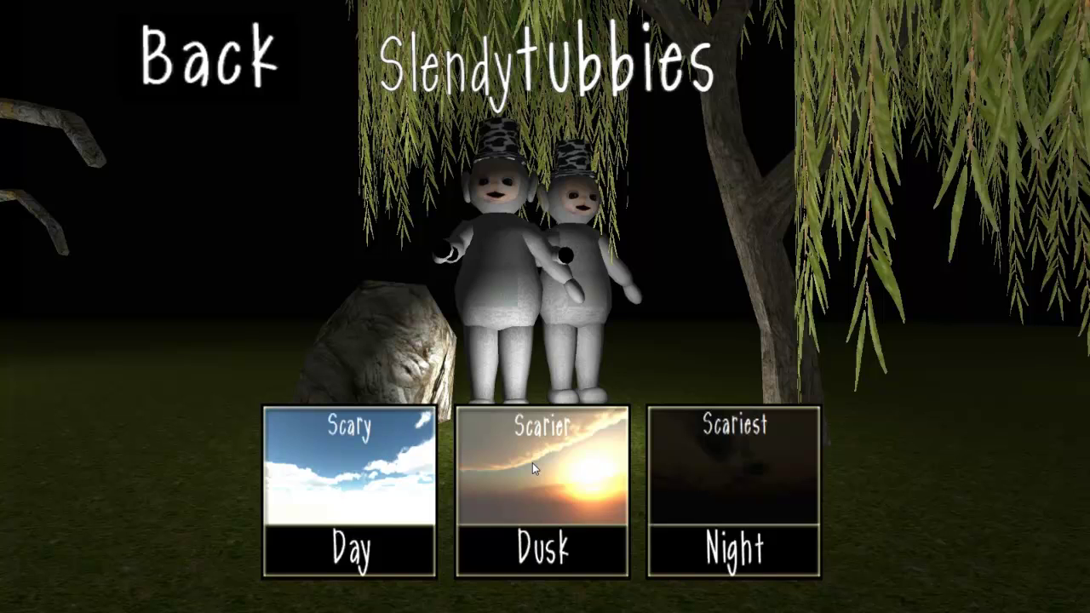
{"action": "left_click", "coordinate": [555, 569]}
Replace the default connection address 127.0.0.1 with the copied public IP address and port 5300.
{"action": "left_click_drag", "start_coordinate": [72, 12], "coordinate": [5, 10]}
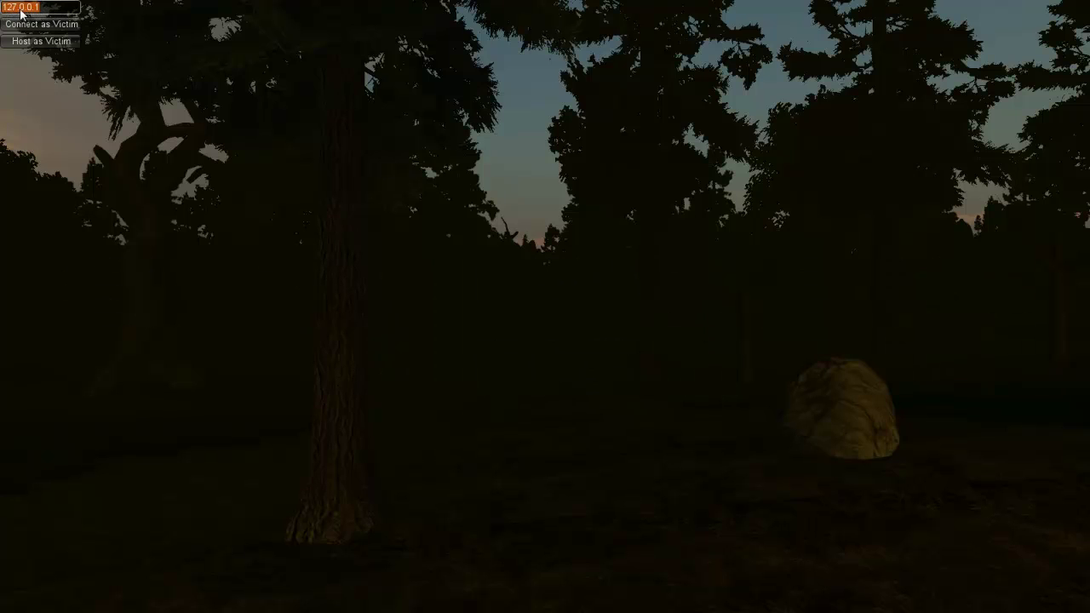
{"action": "key", "text": "BackSpace"}
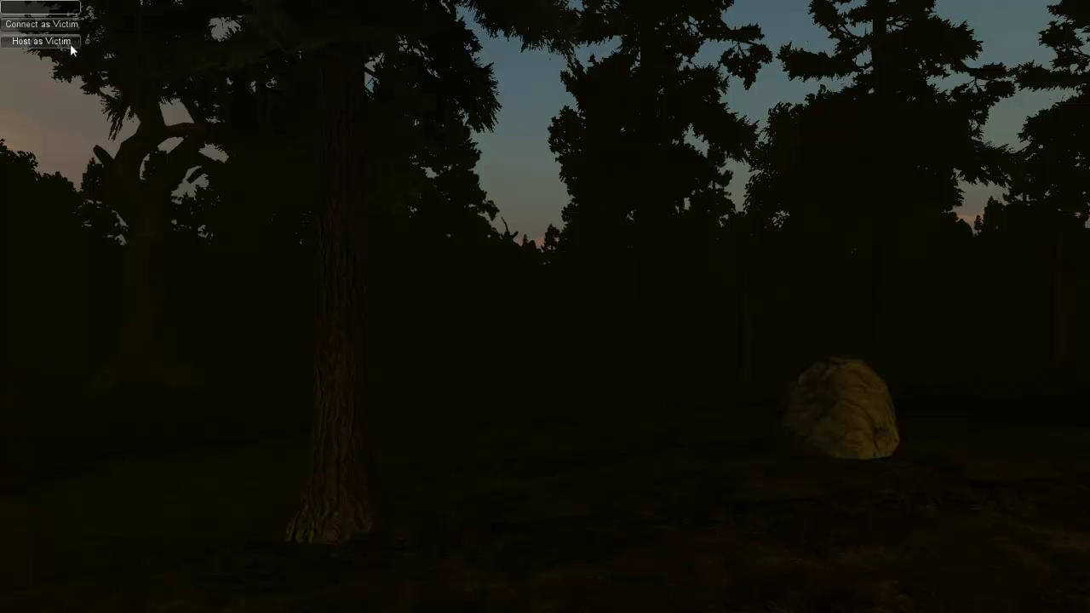
{"action": "left_click", "coordinate": [36, 8]}
{"action": "key", "text": "ctrl+v"}
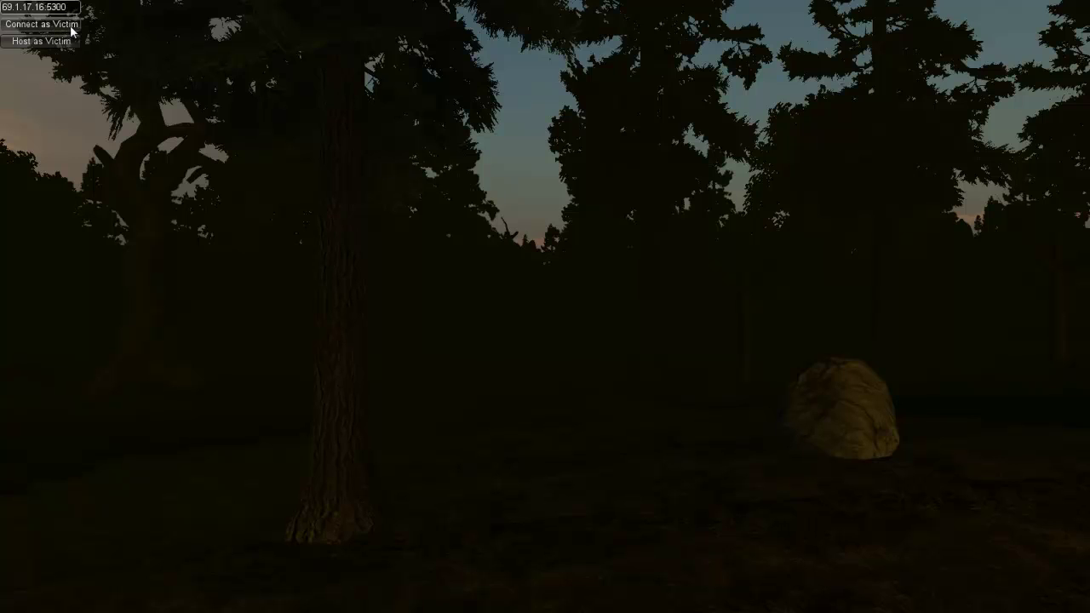
{"action": "key", "text": "ctrl+a"}
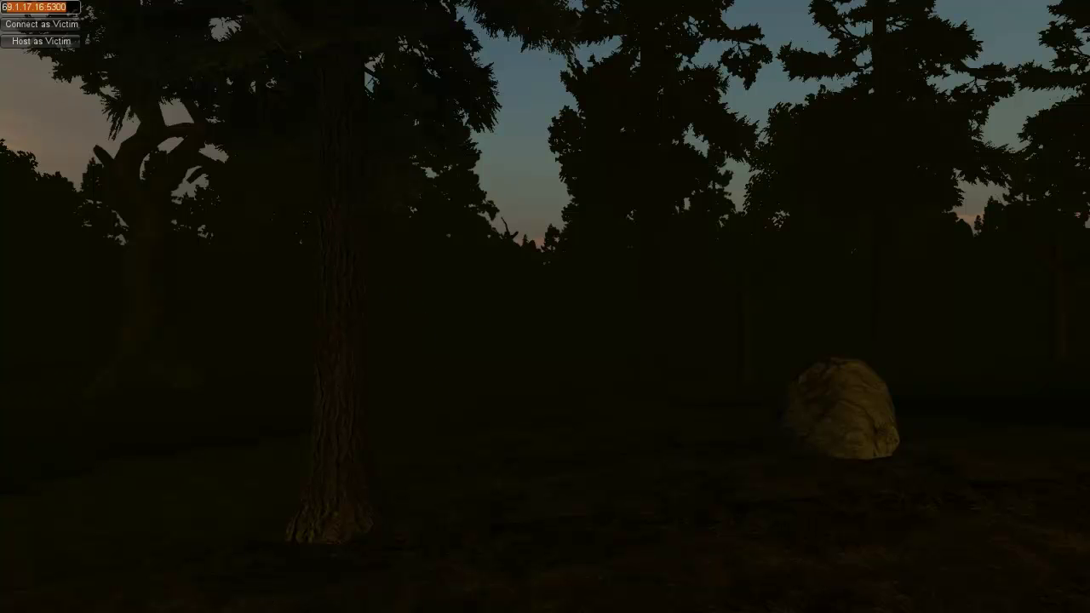
{"action": "left_click", "coordinate": [71, 10]}
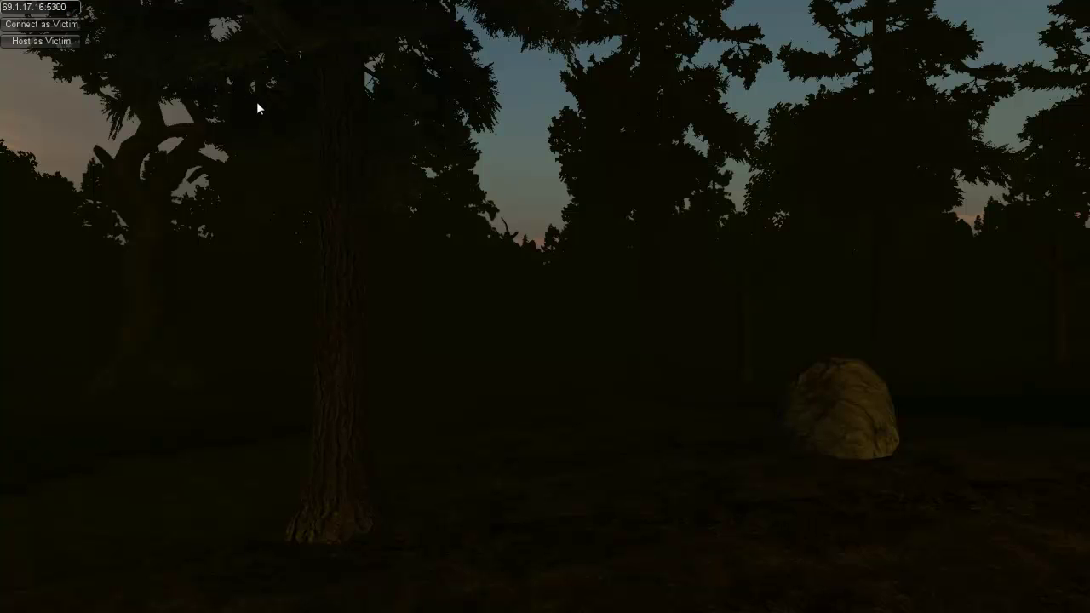